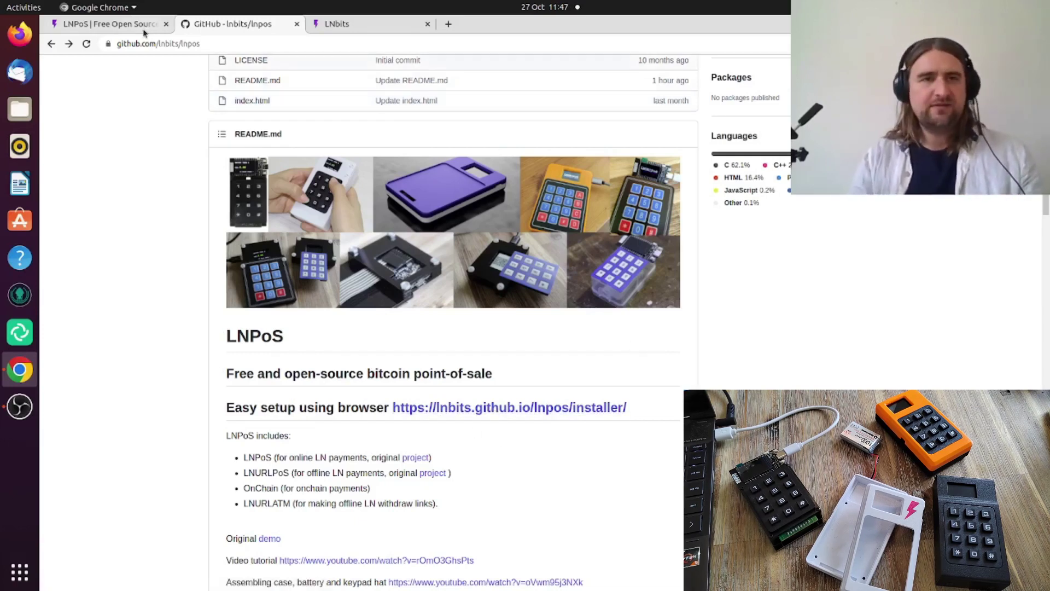
Reload the LNPoS installer page and select the Test Version firmware
click(123, 30)
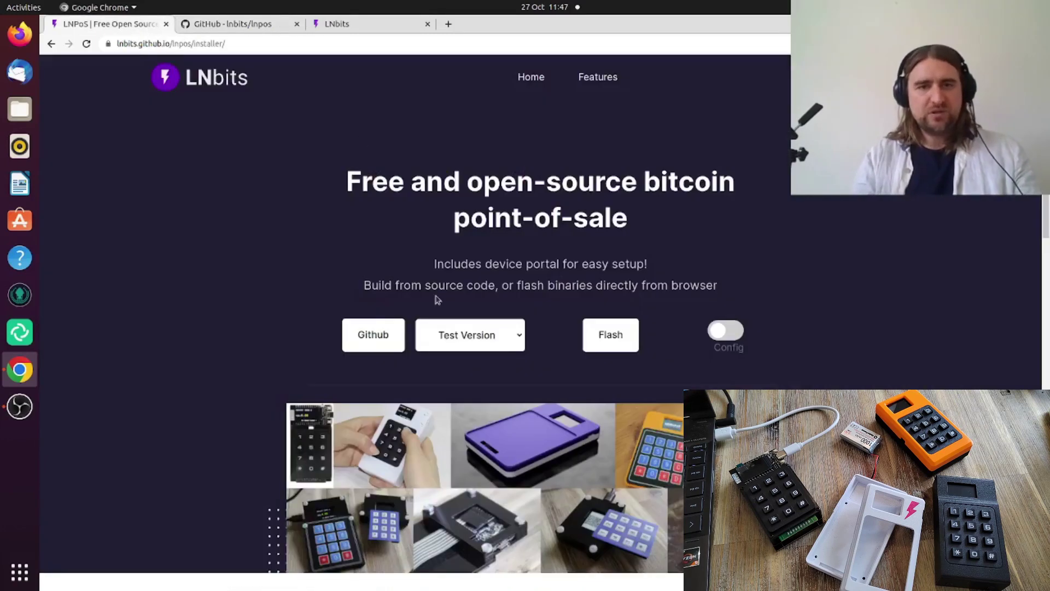
click(210, 24)
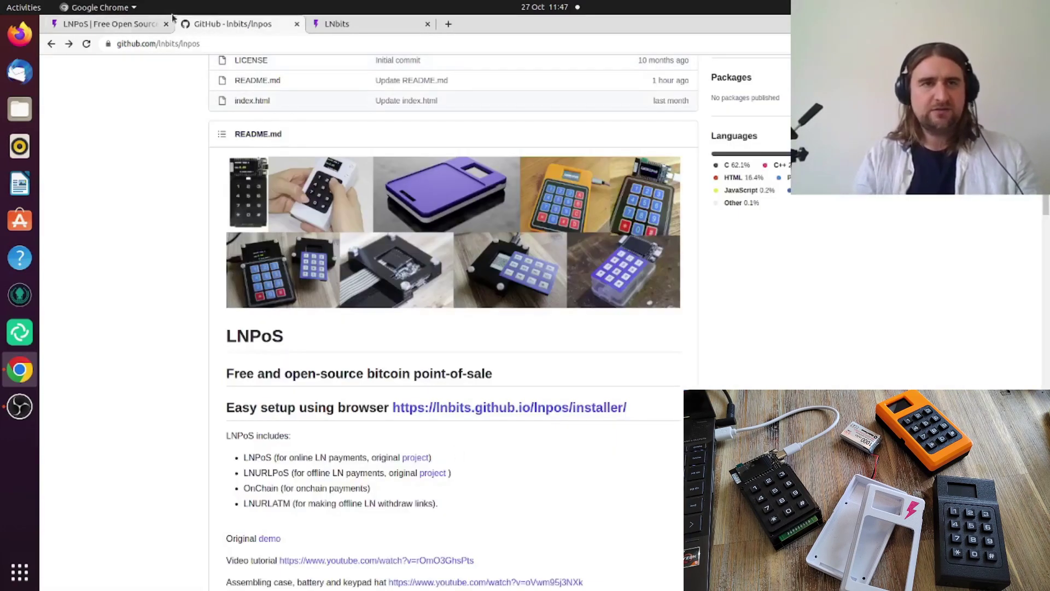
click(139, 29)
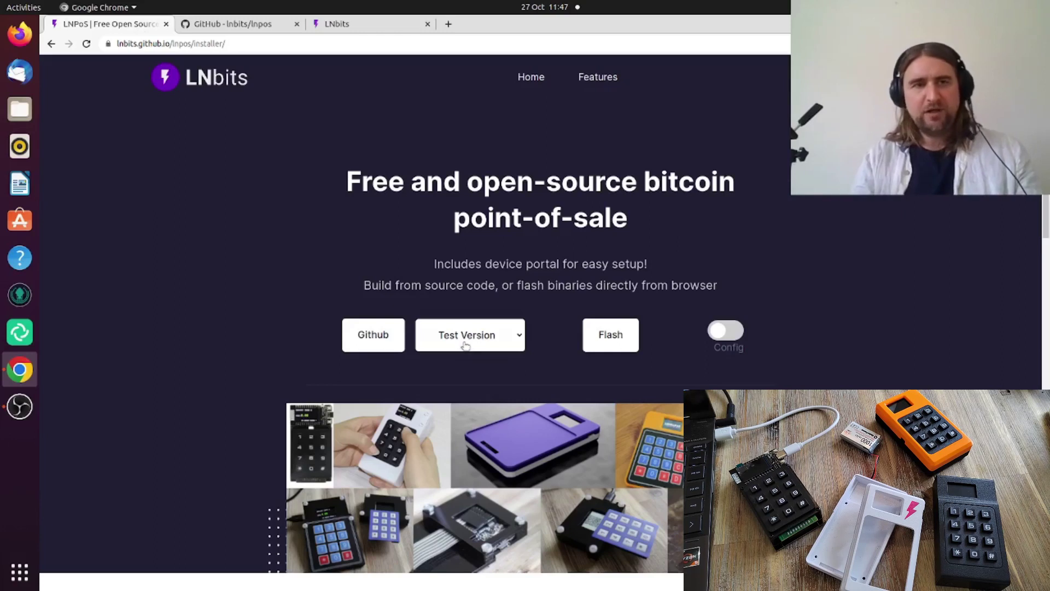
key(F5)
click(515, 343)
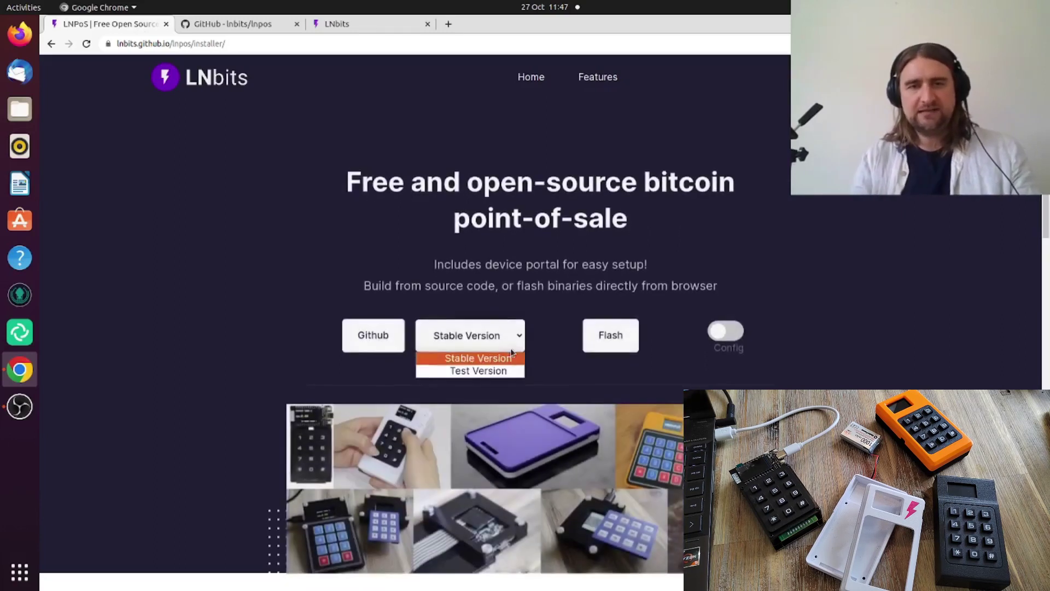
click(505, 371)
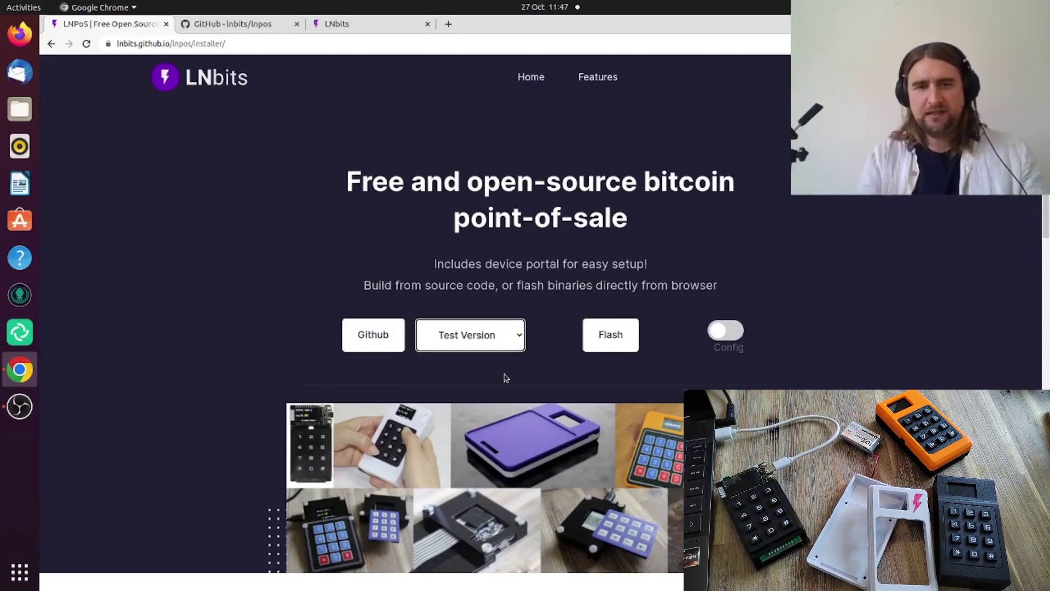
Start flashing and connect to the device on the USB Single Serial port
click(601, 334)
click(218, 93)
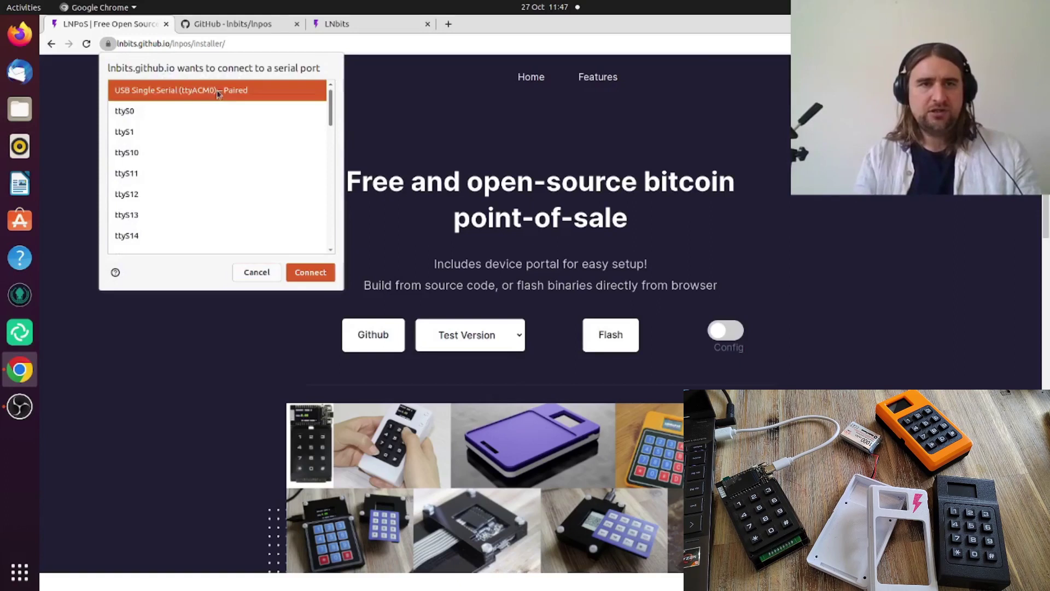
click(310, 272)
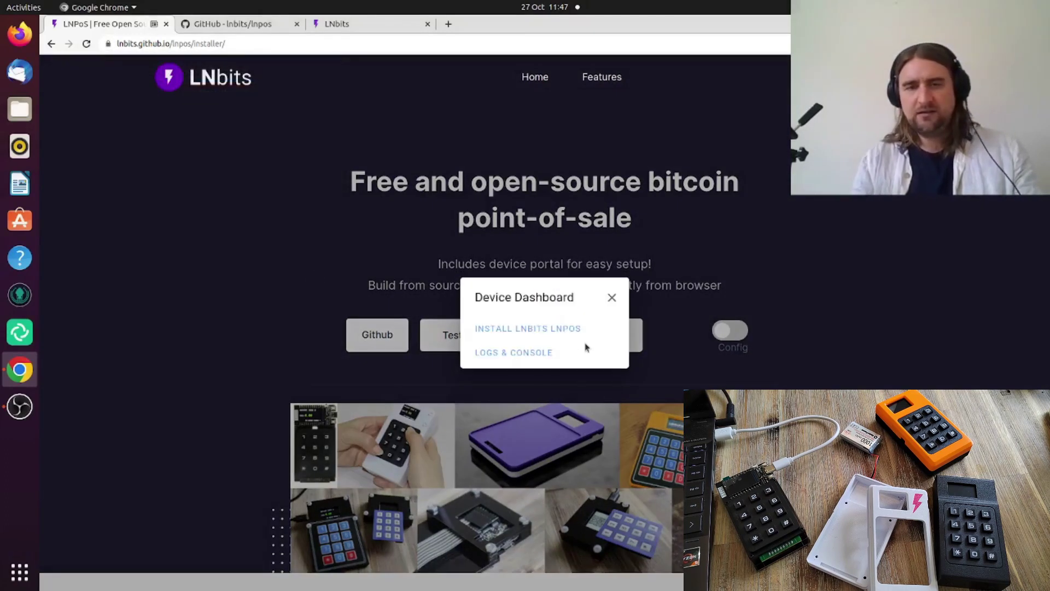
Install LNbits LNPoS with Erase device ticked and confirm the installation
click(537, 329)
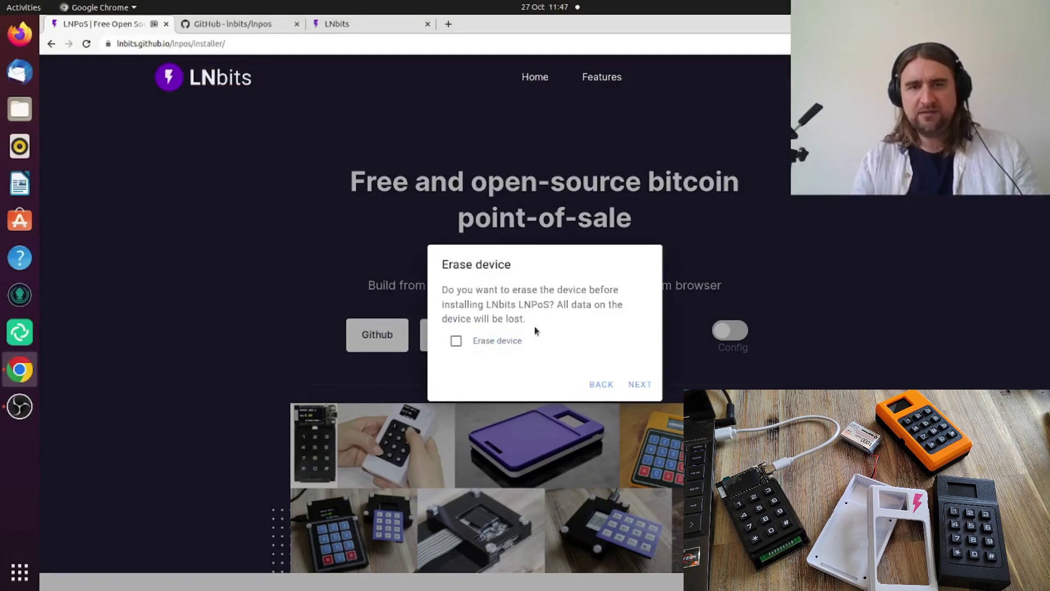
click(456, 341)
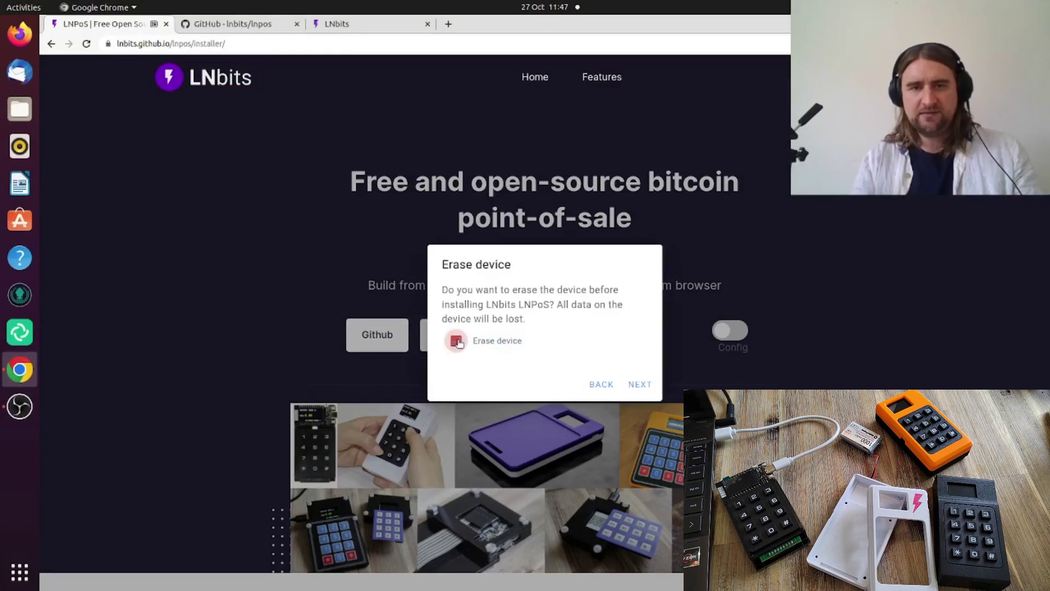
click(646, 384)
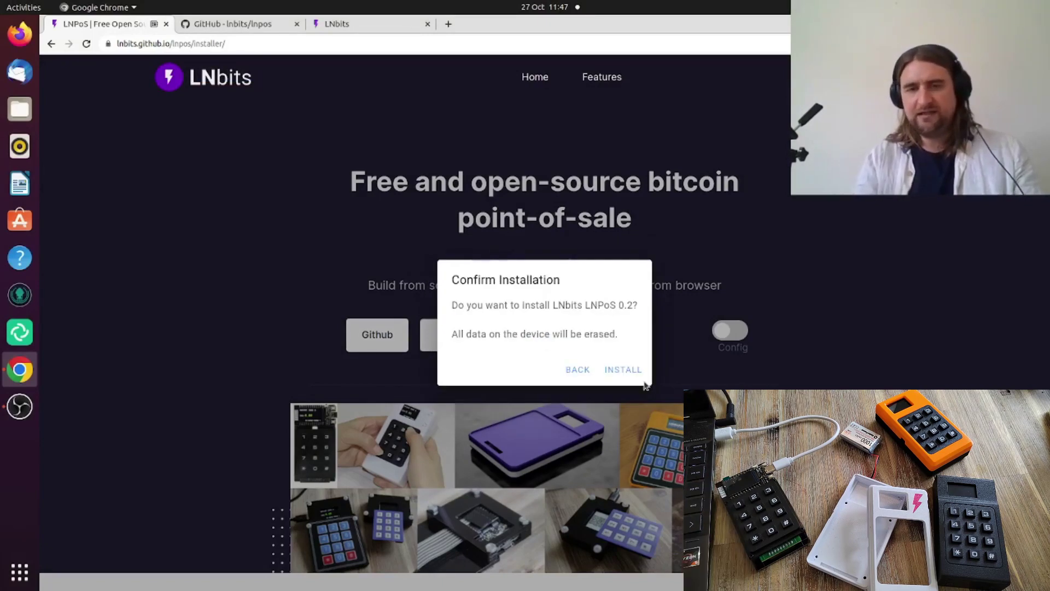
click(637, 373)
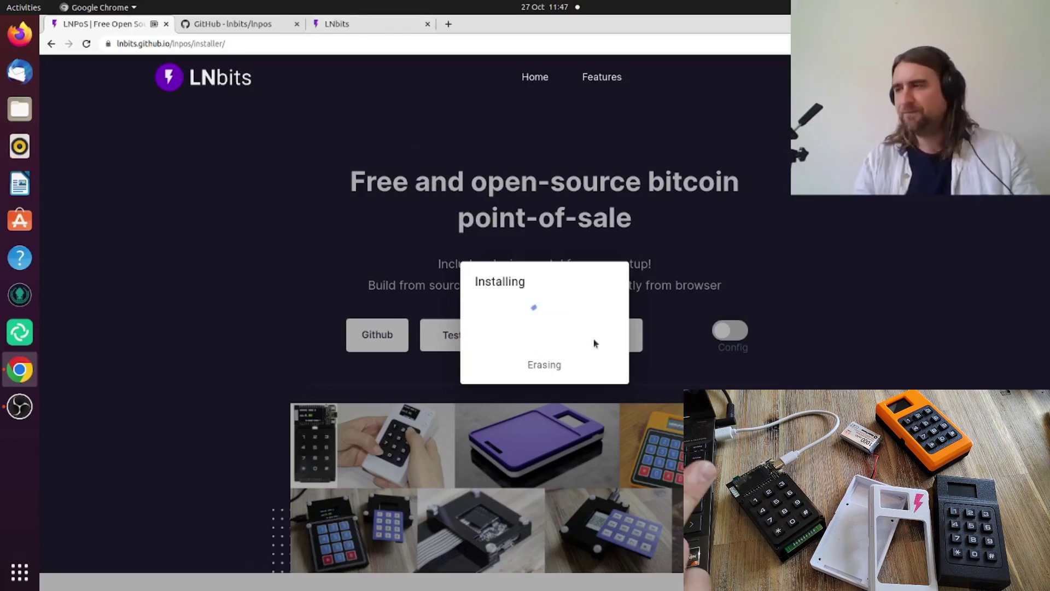
Create a new LNbits wallet named 'cafe'
key(ctrl+shift+Tab)
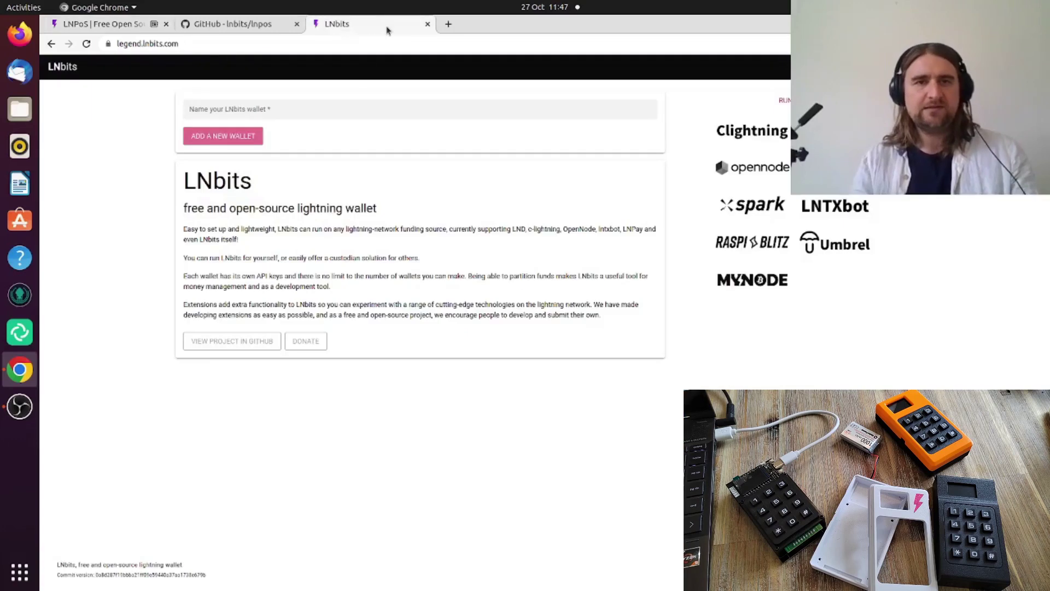
click(309, 108)
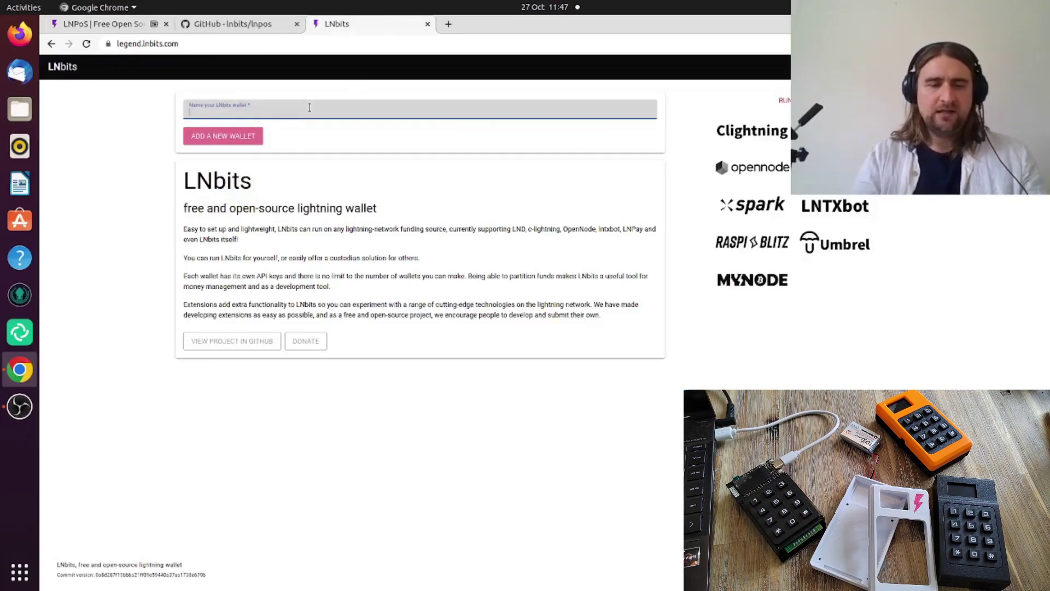
text(cafe)
key(Return)
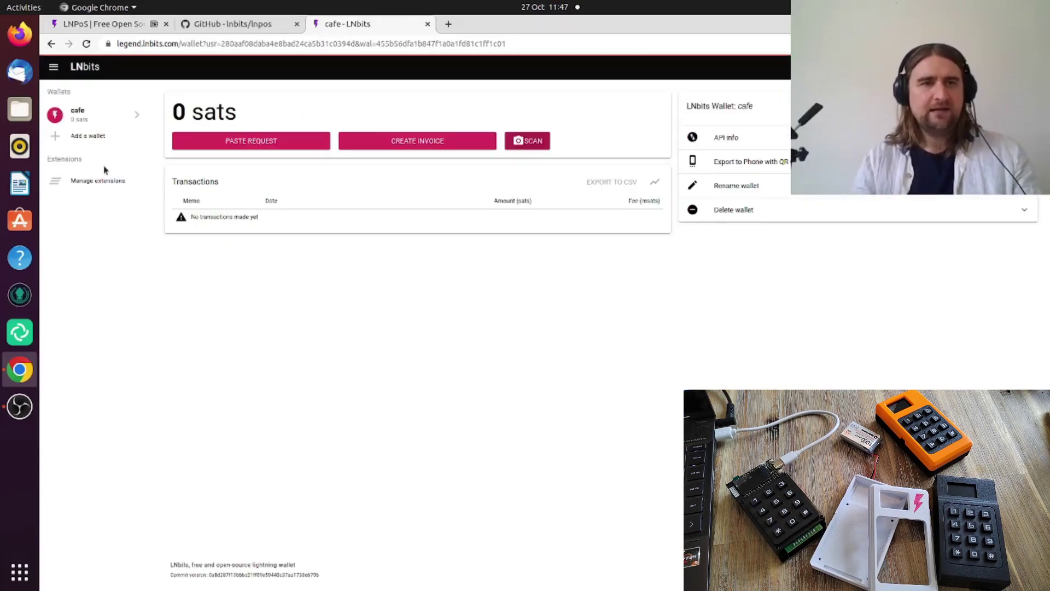
Enable the LNURLDevice extension and open it
click(96, 182)
click(621, 469)
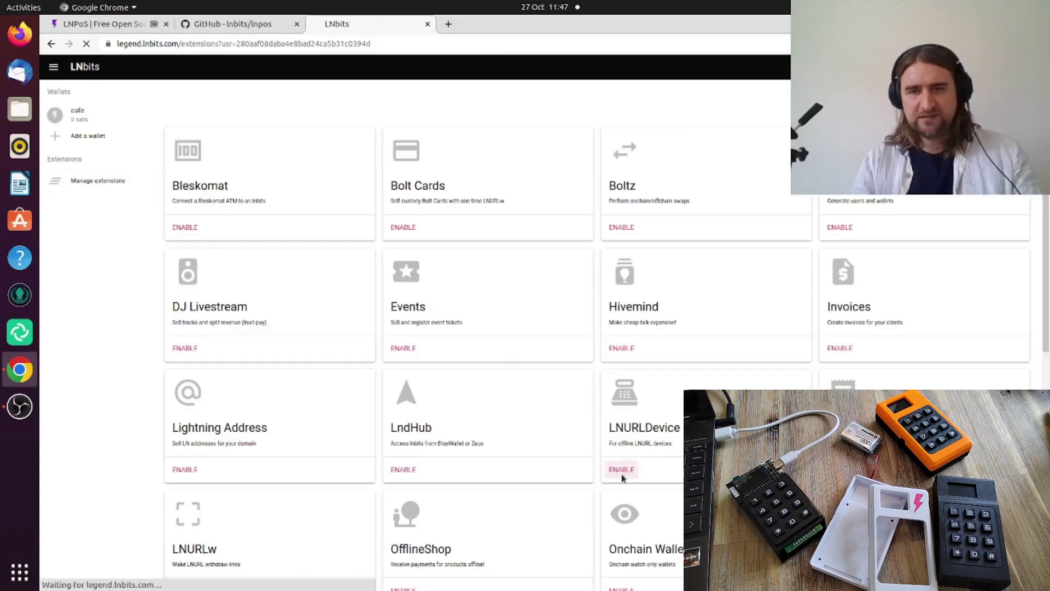
click(618, 470)
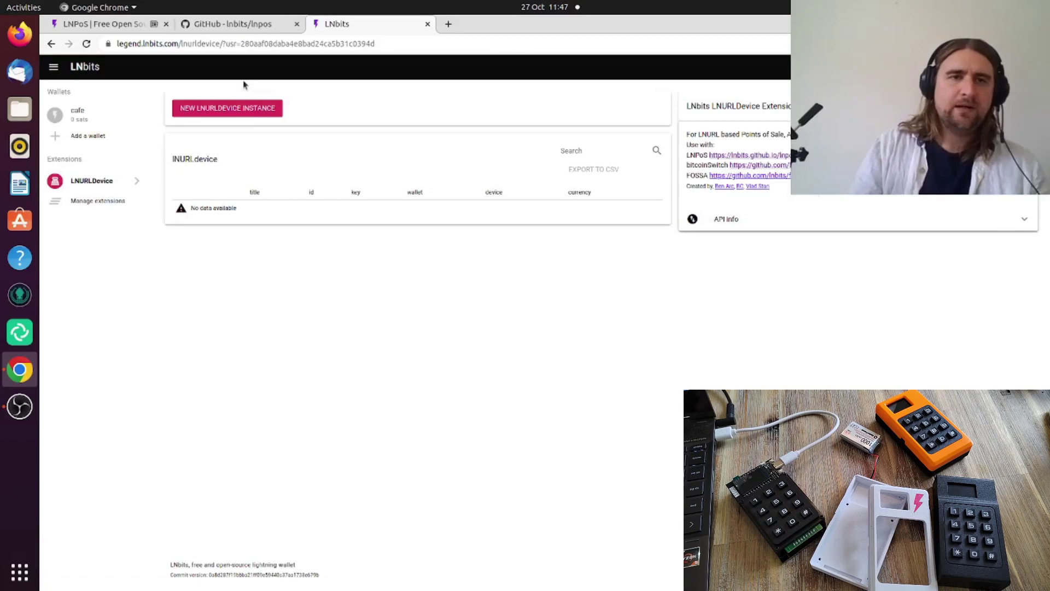
Create a PoS LNURLDevice titled 'pos' on the cafe wallet with GBP currency
click(253, 112)
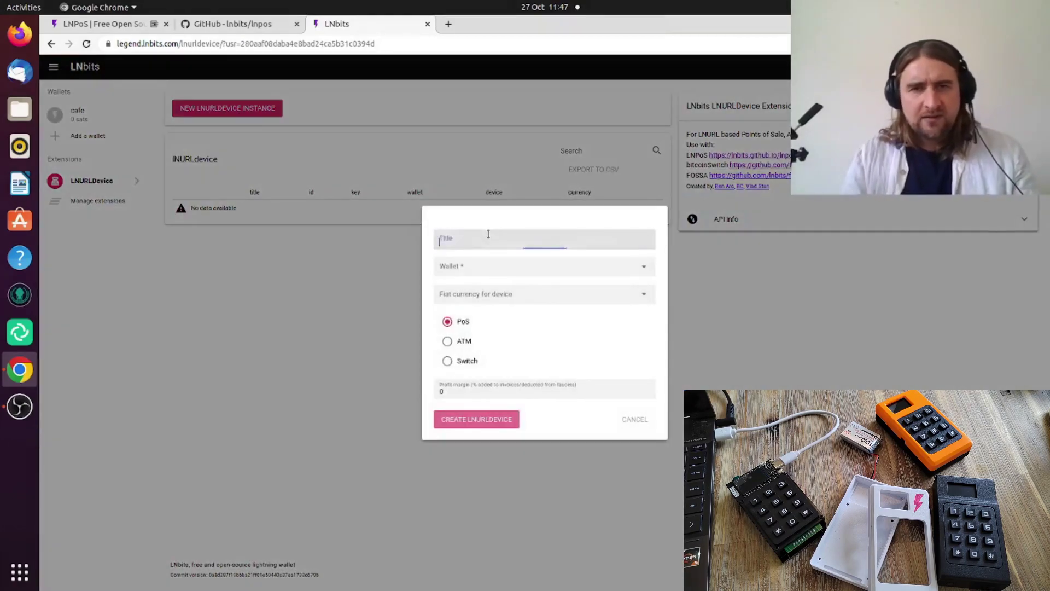
text(pos)
click(502, 262)
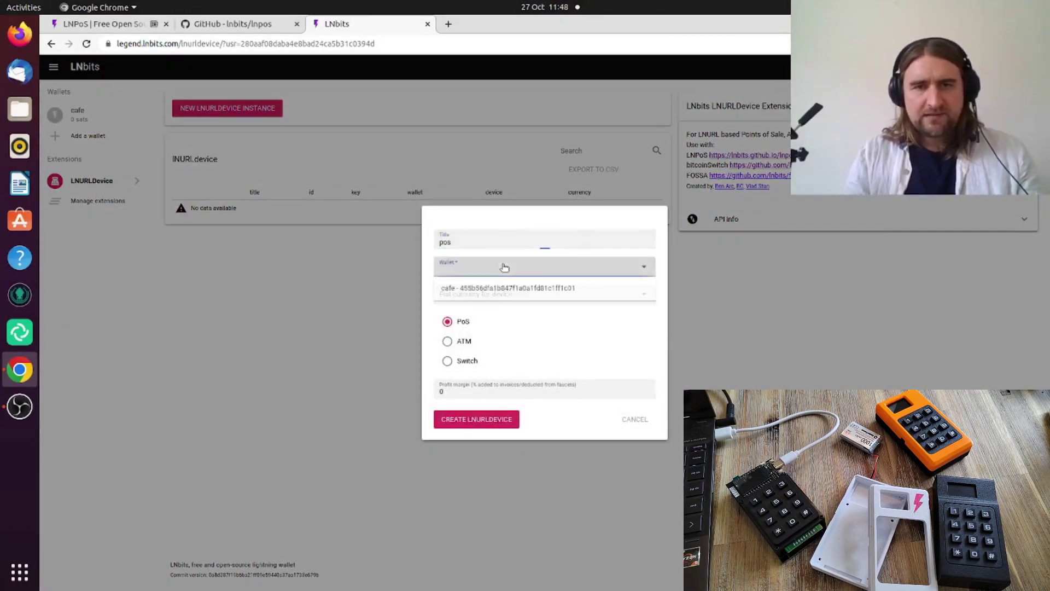
click(522, 287)
click(484, 298)
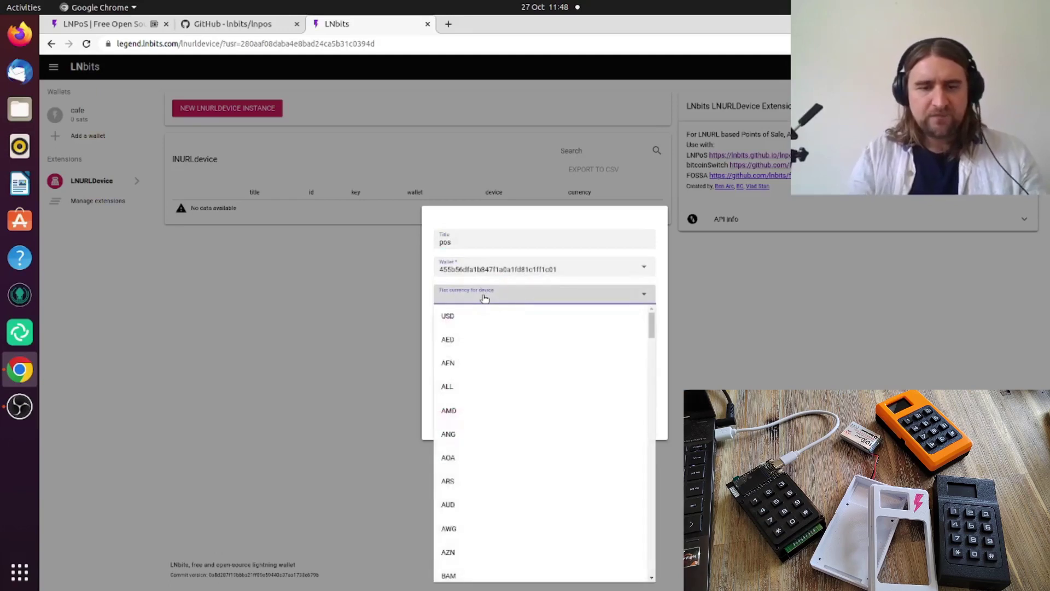
key(g)
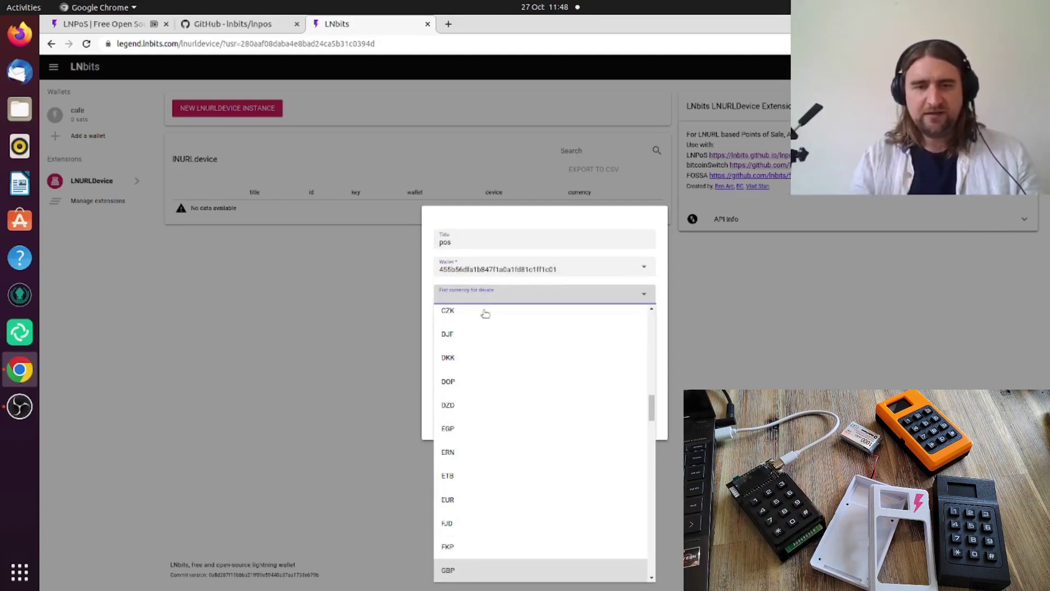
click(493, 570)
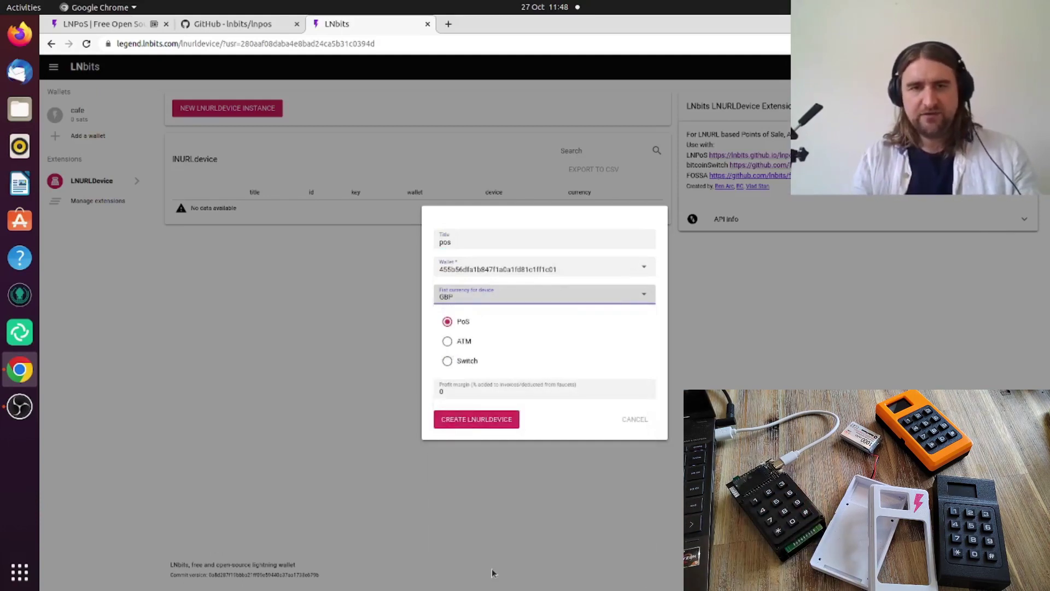
click(512, 394)
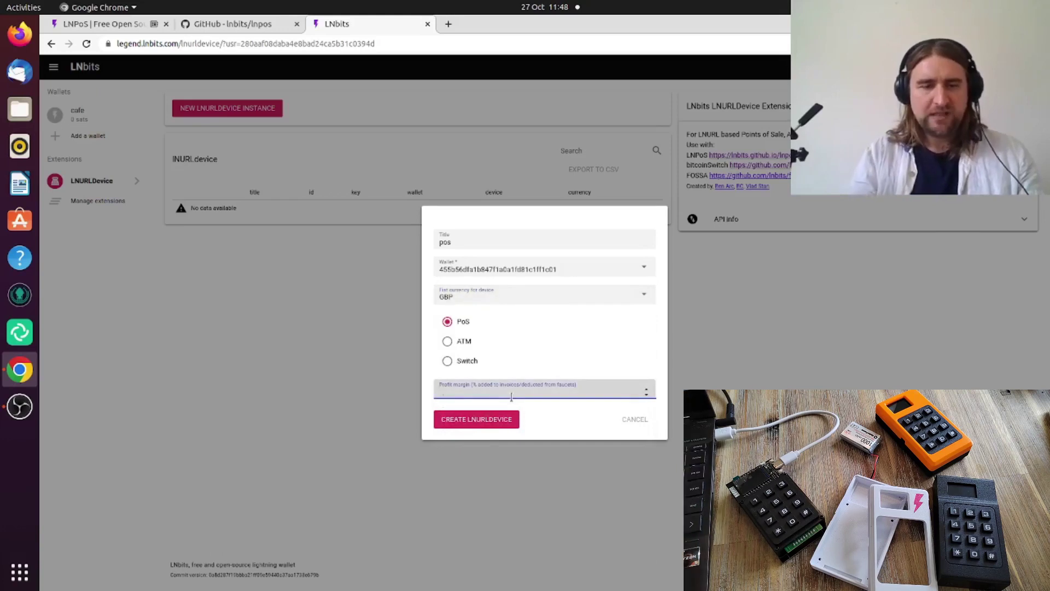
click(486, 420)
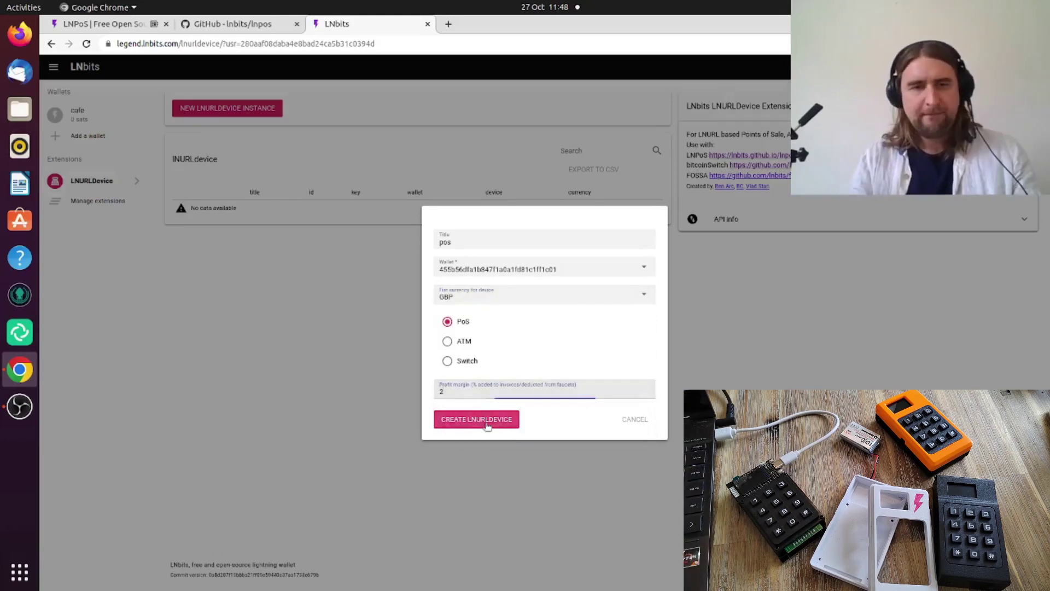
Start a new ATM-type LNURLDevice titled 'ATM' linked to the cafe wallet
click(87, 44)
click(229, 109)
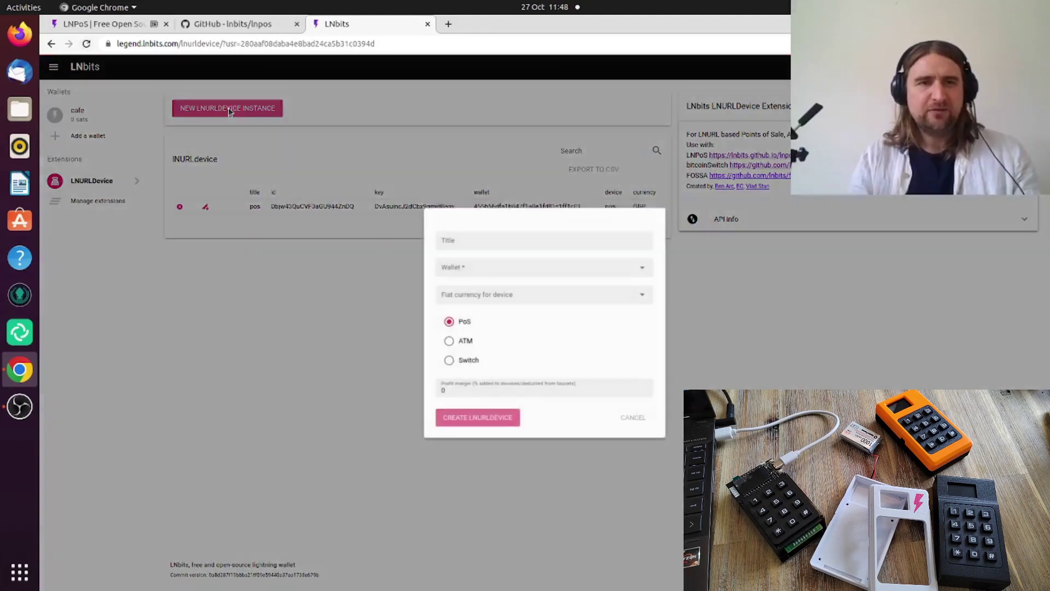
click(531, 236)
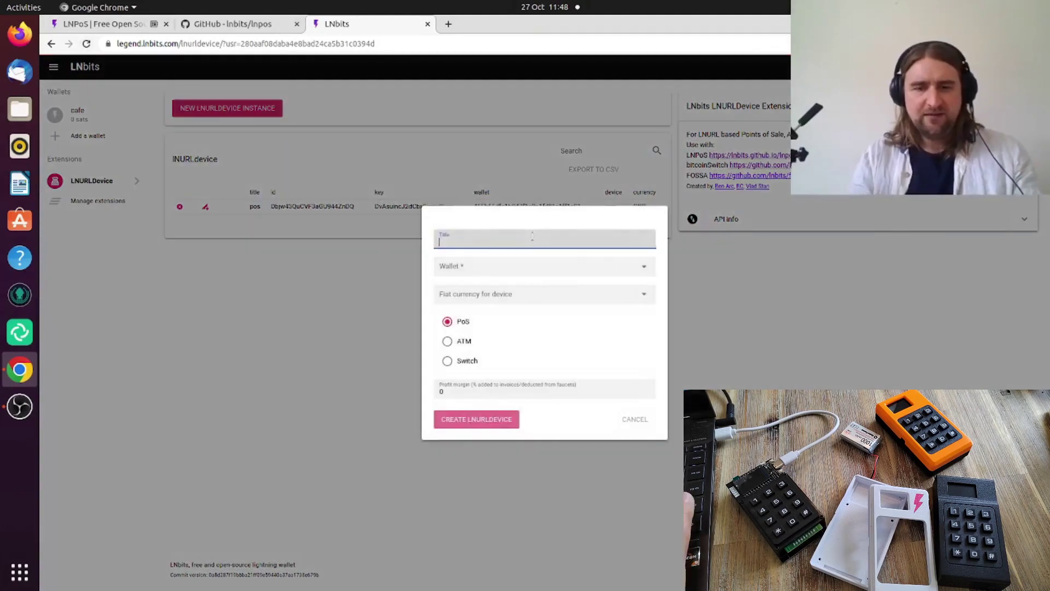
click(464, 342)
click(492, 245)
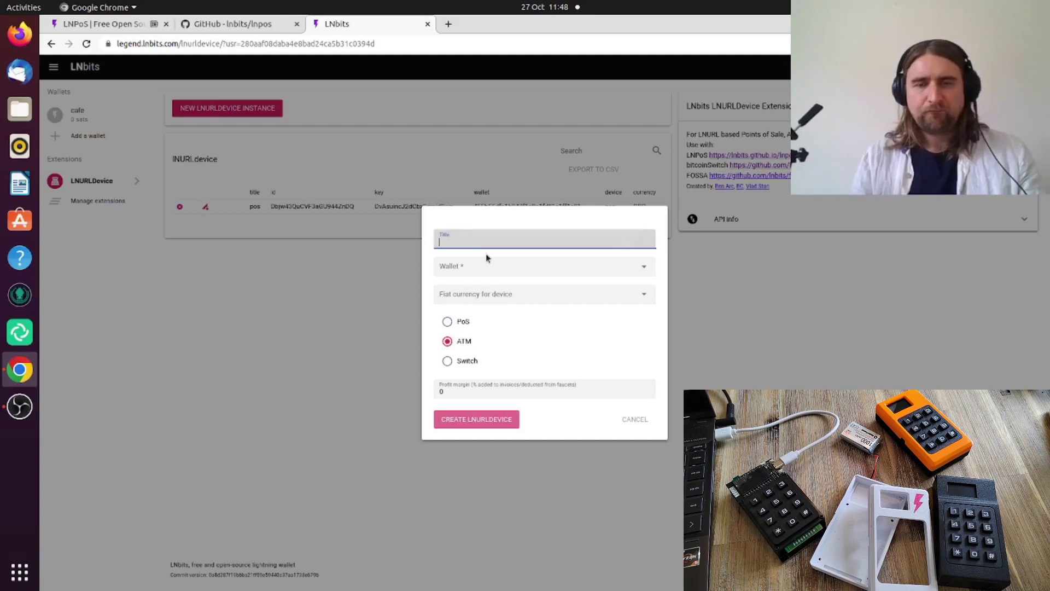
text(ATM)
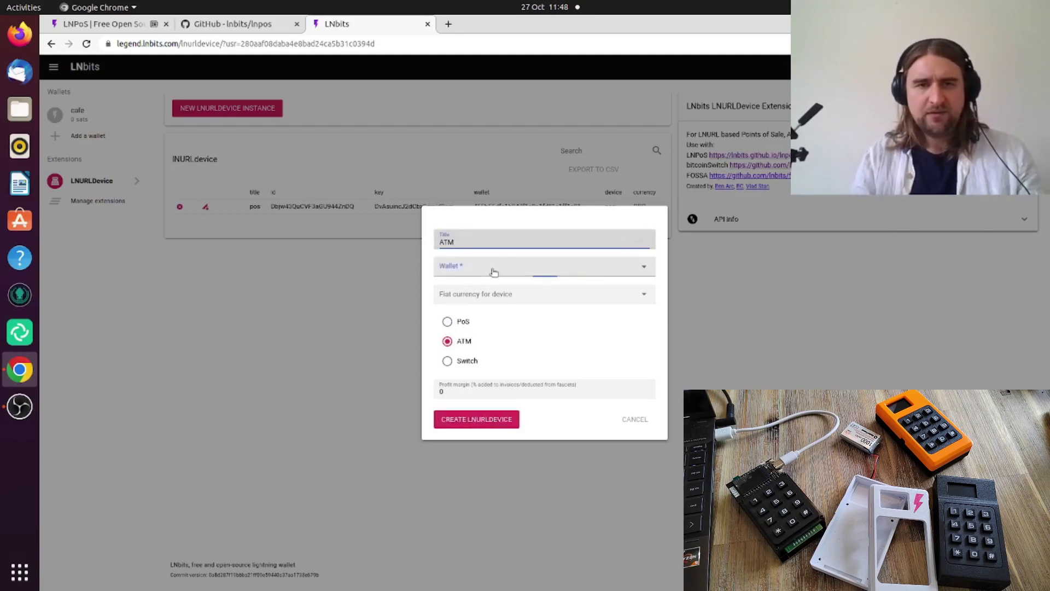
click(488, 267)
click(487, 281)
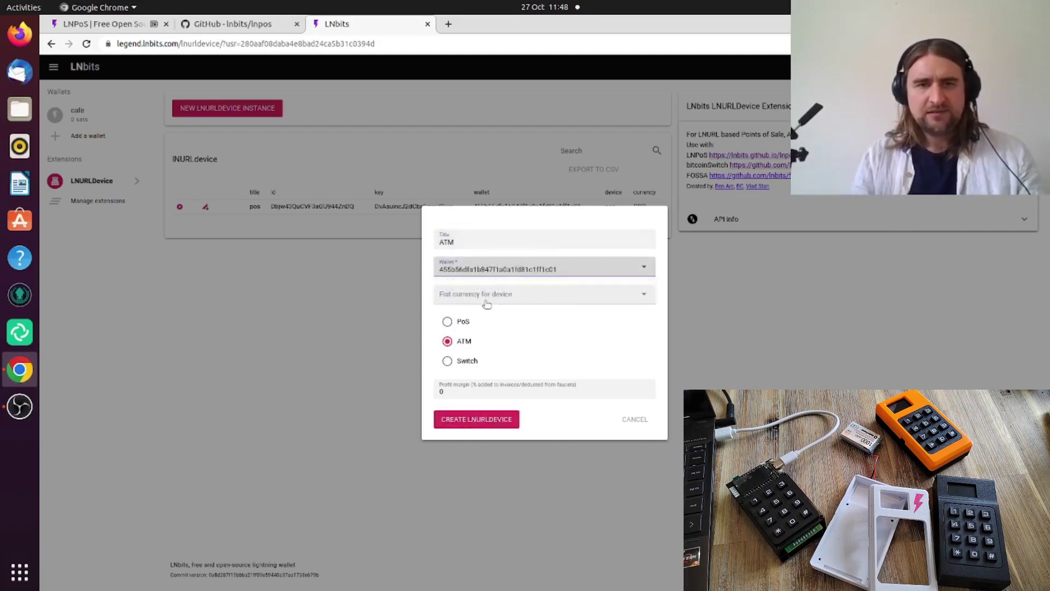
Set its currency to GBP and profit margin to 10, then create the ATM device
click(487, 295)
key(g)
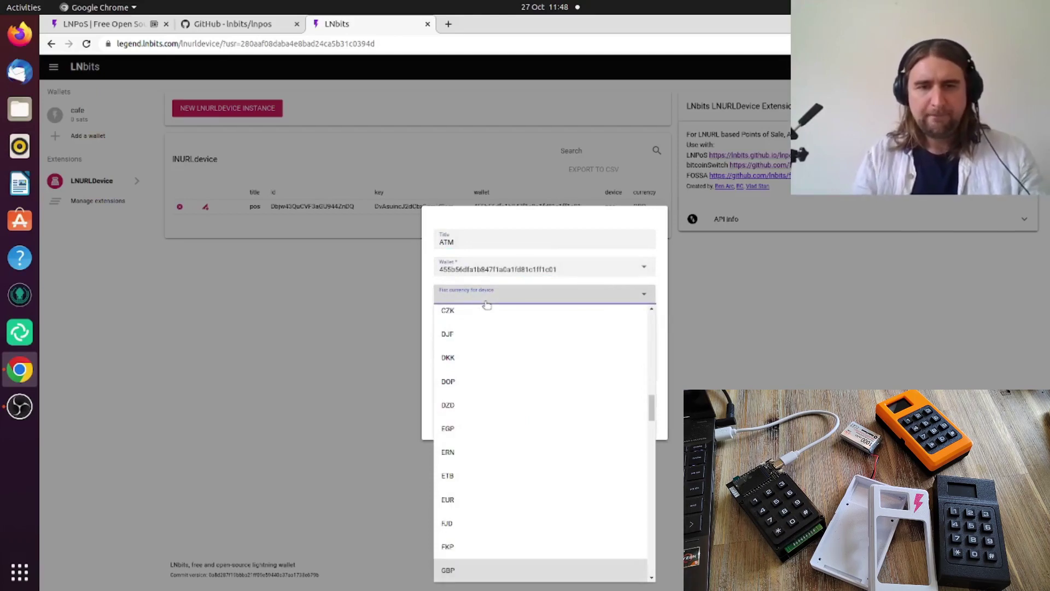
click(478, 570)
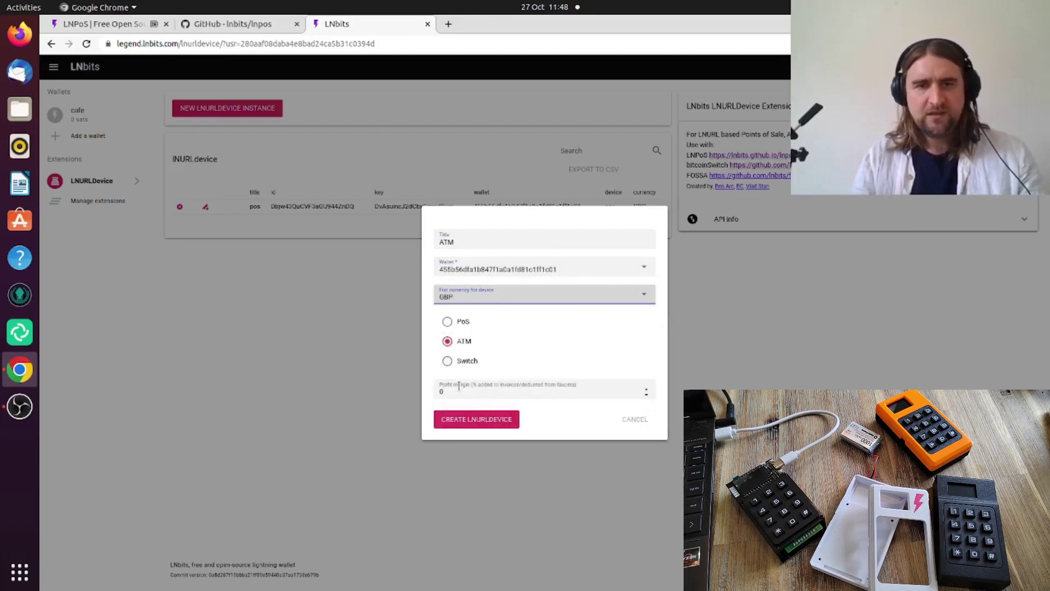
click(458, 386)
key(BackSpace)
text(10)
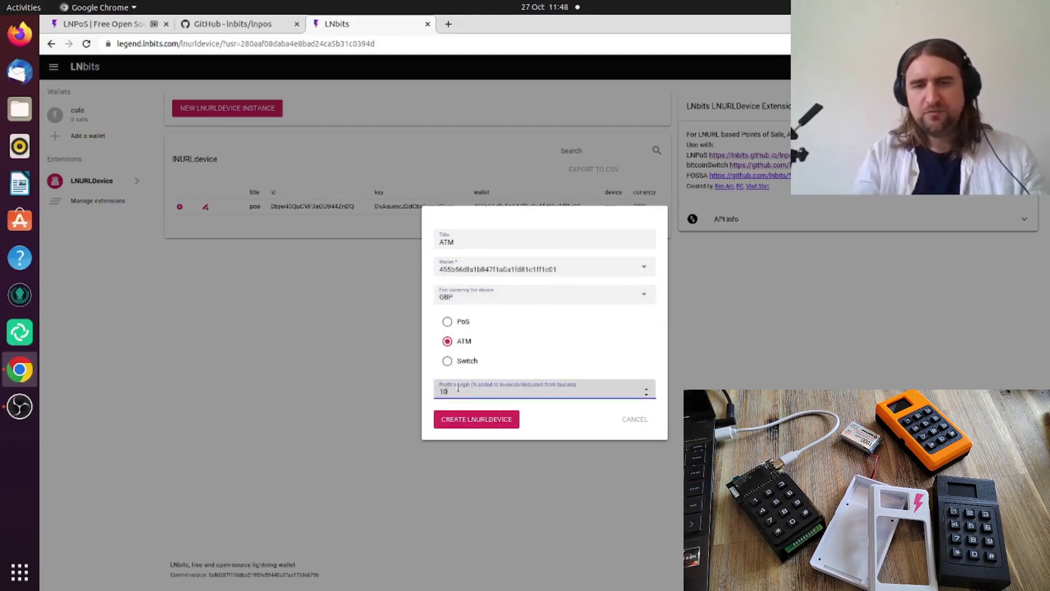
click(500, 419)
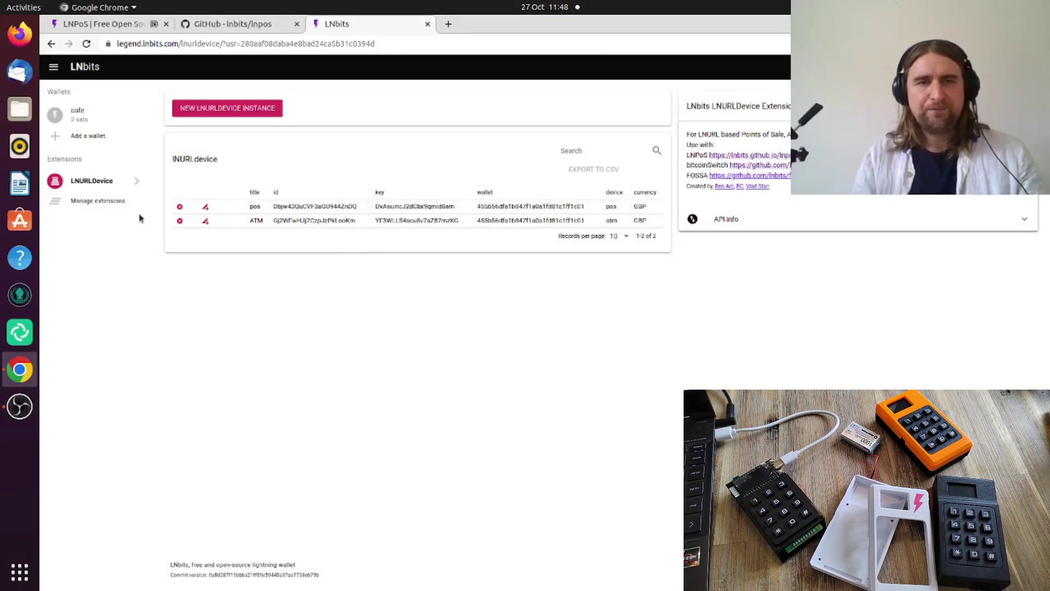
Copy the pos device's LNURLDevice string and check the firmware install progress
click(205, 206)
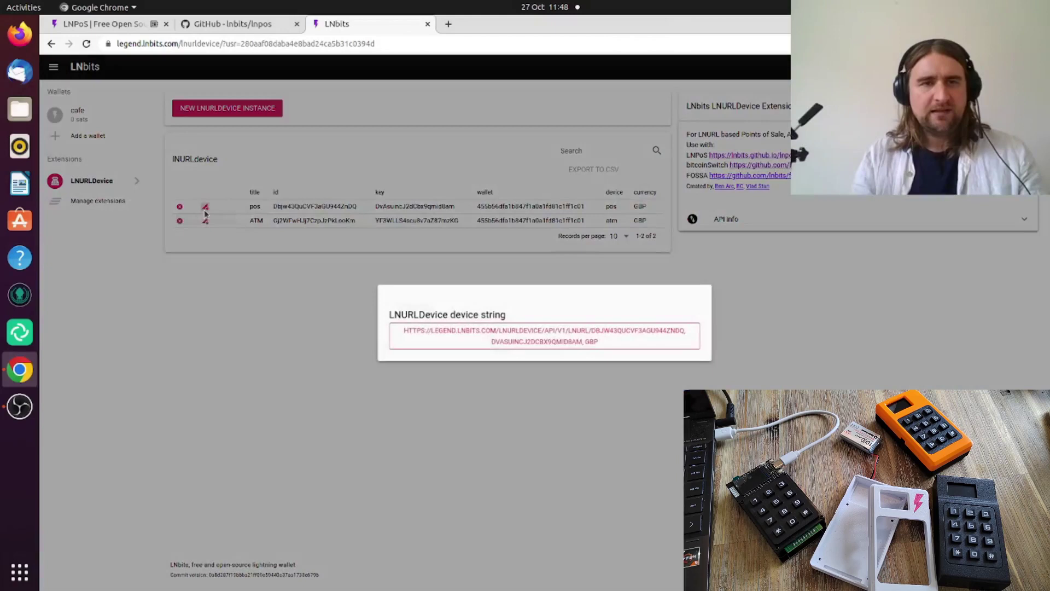
click(543, 337)
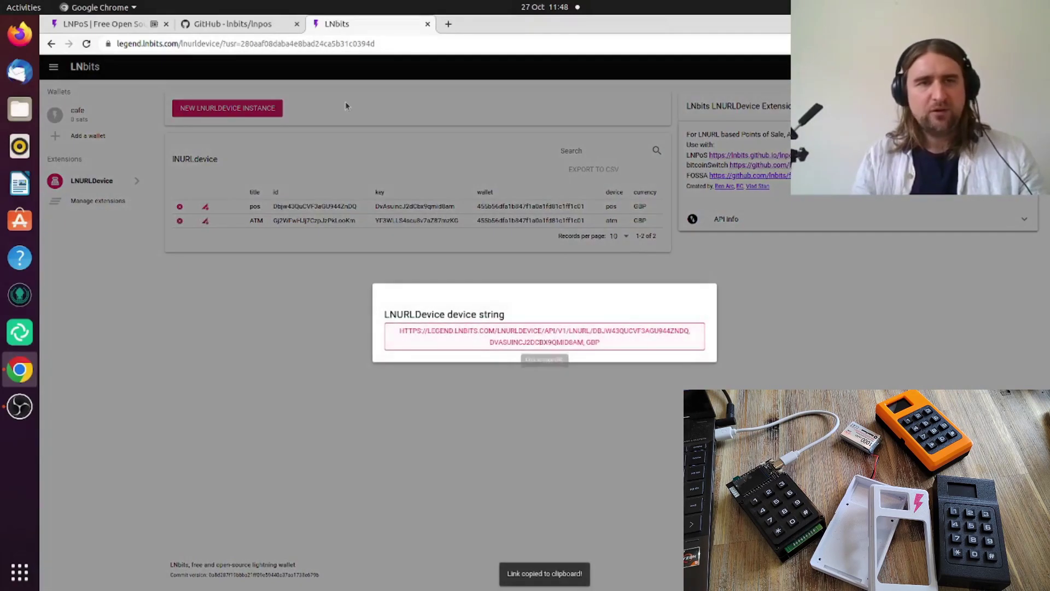
click(244, 141)
click(125, 25)
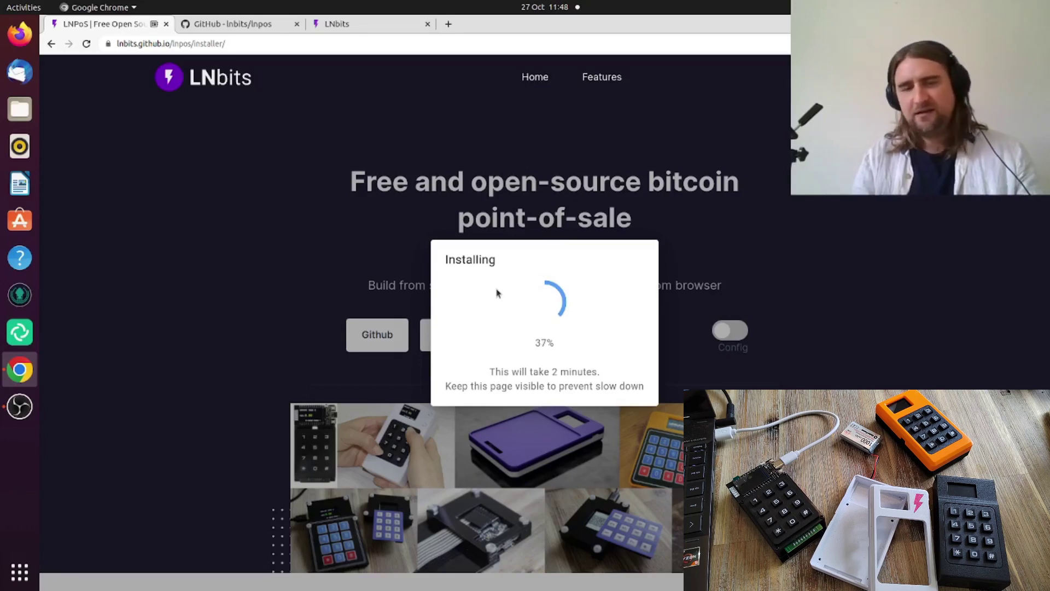
click(367, 25)
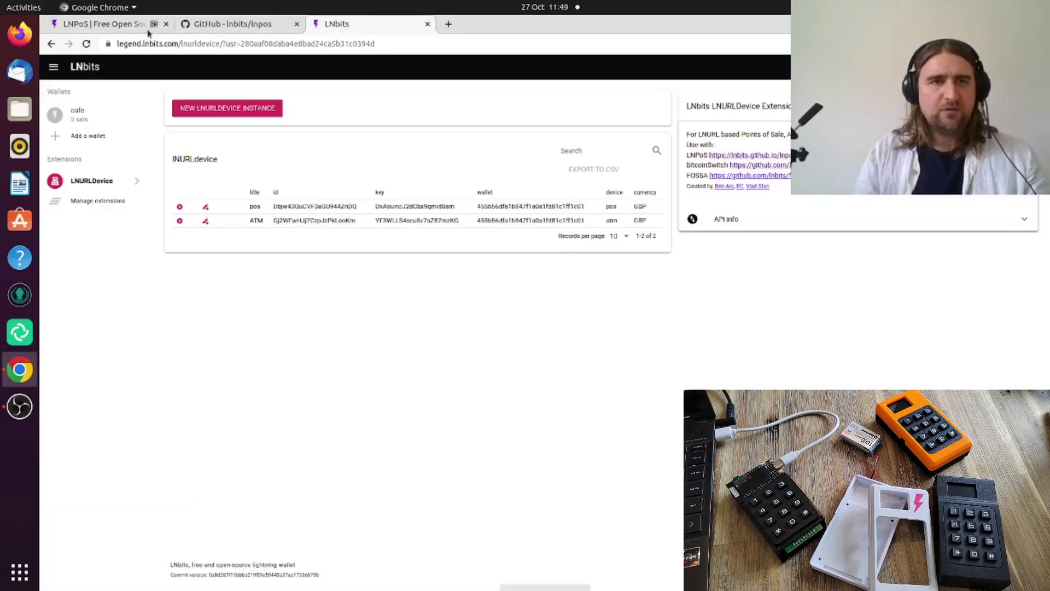
Return to the LNPoS installer and wait for Installation complete!
click(114, 24)
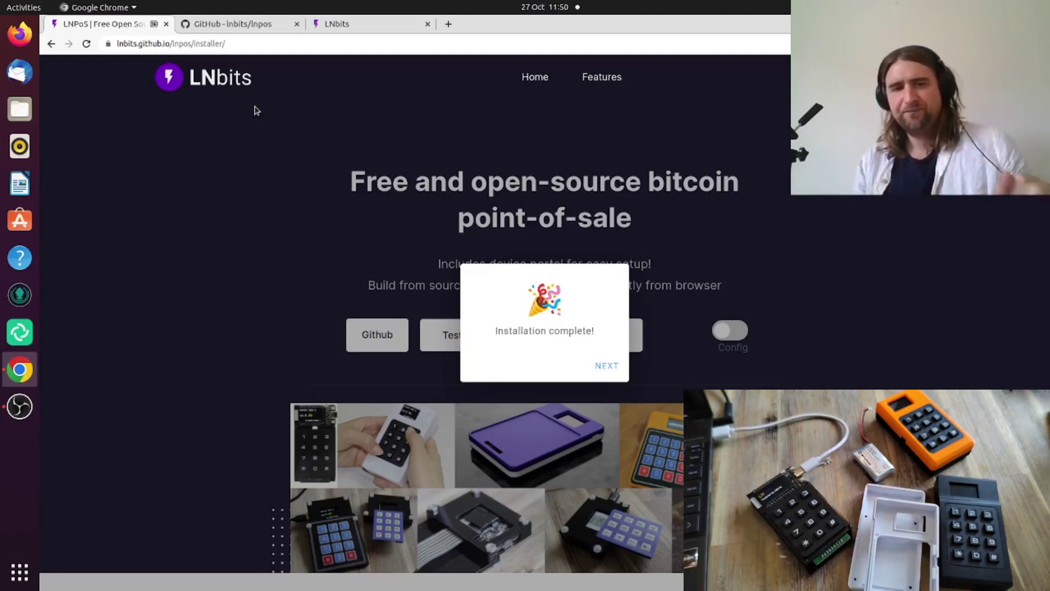
Dismiss the Installation complete! and Device Dashboard dialogs
click(608, 366)
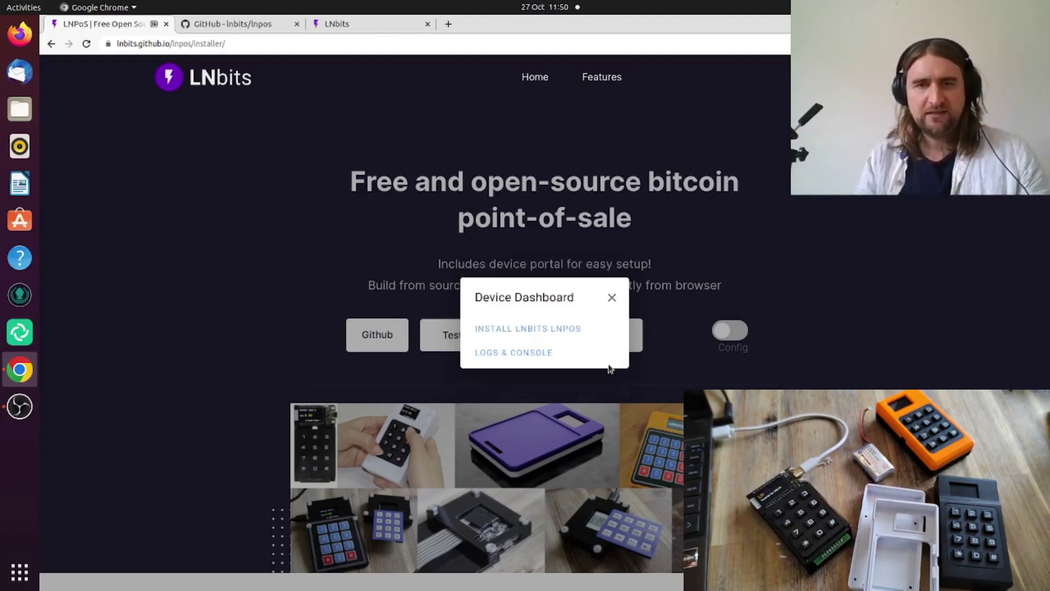
click(611, 297)
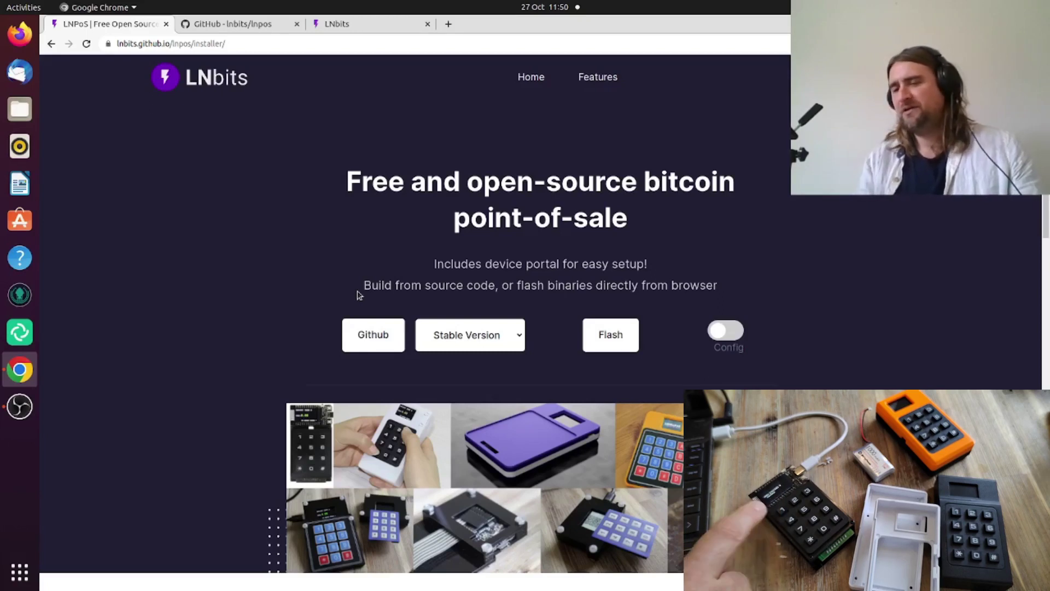
Turn on Config mode and connect to the device on USB Single Serial (ttyACM0)
click(732, 330)
click(663, 165)
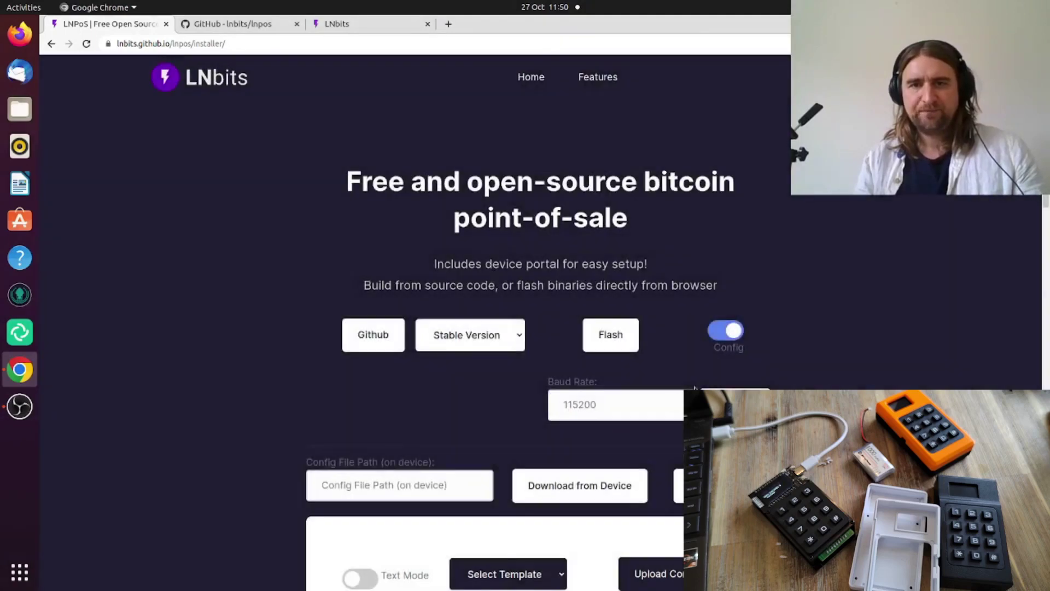
click(246, 90)
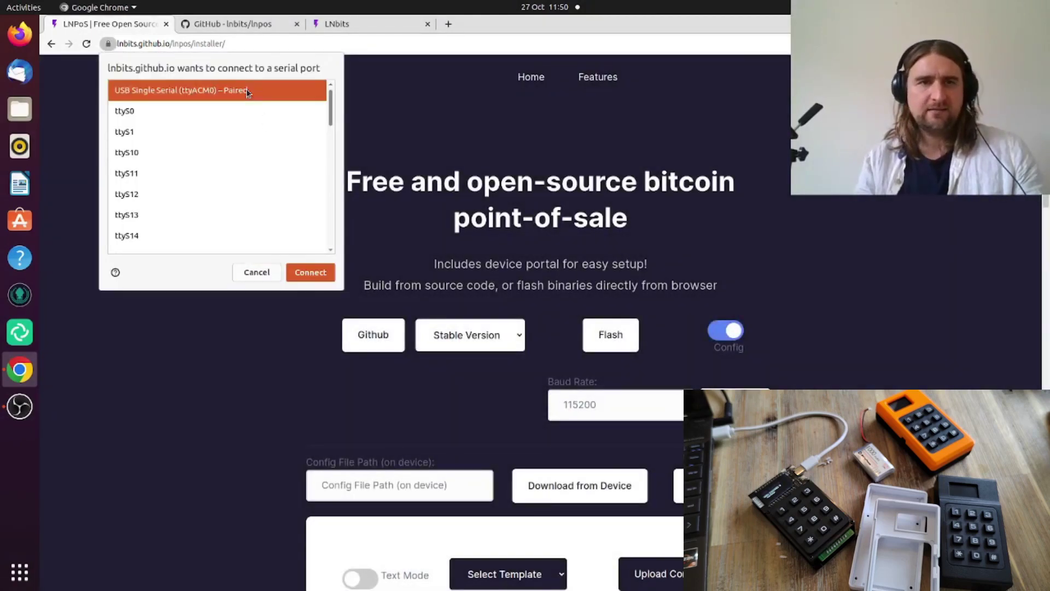
click(310, 271)
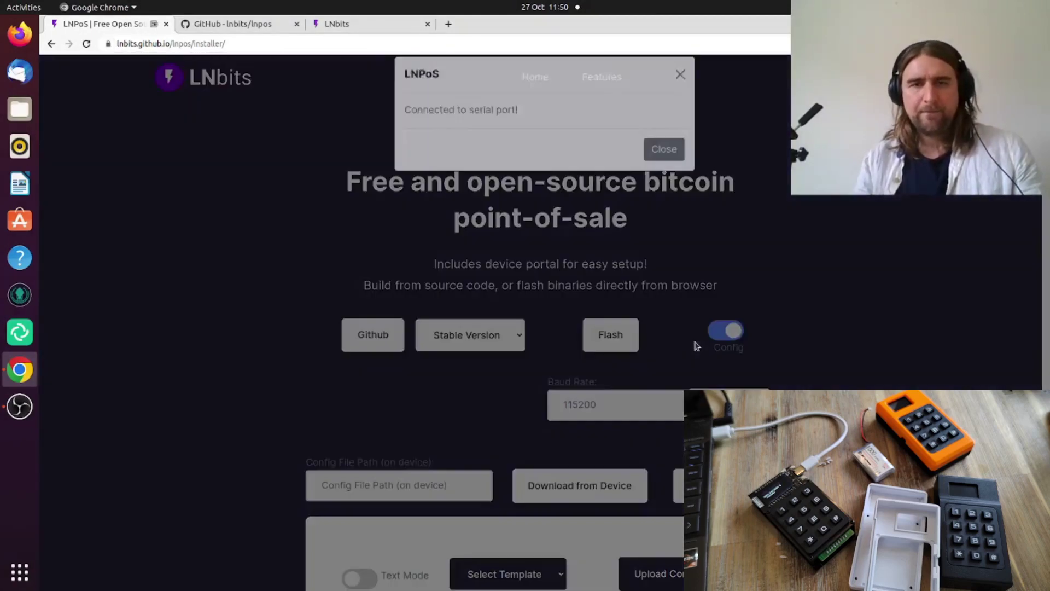
click(662, 165)
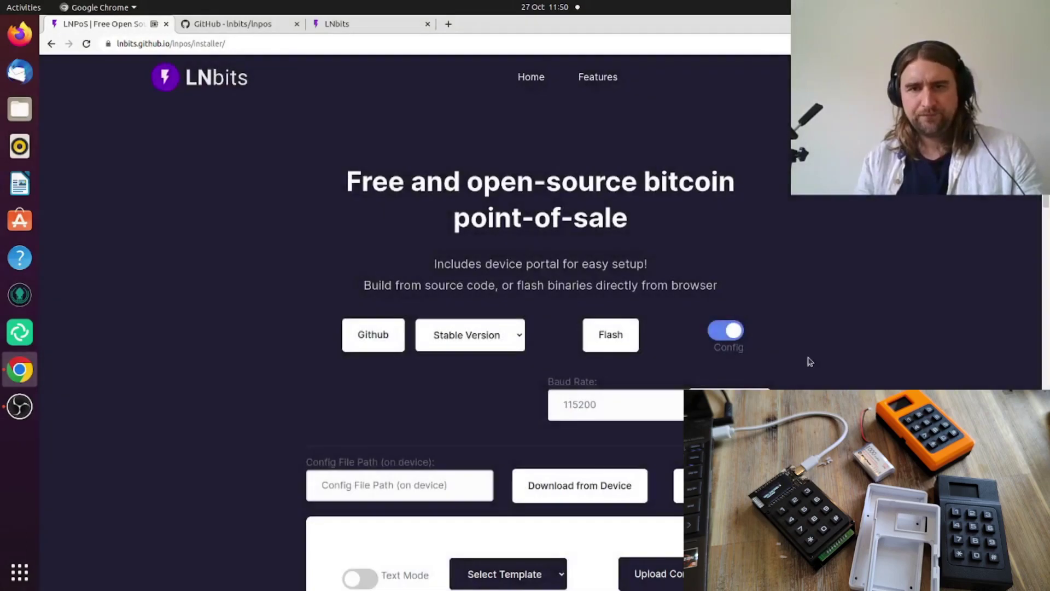
scroll(662, 356, down, 3)
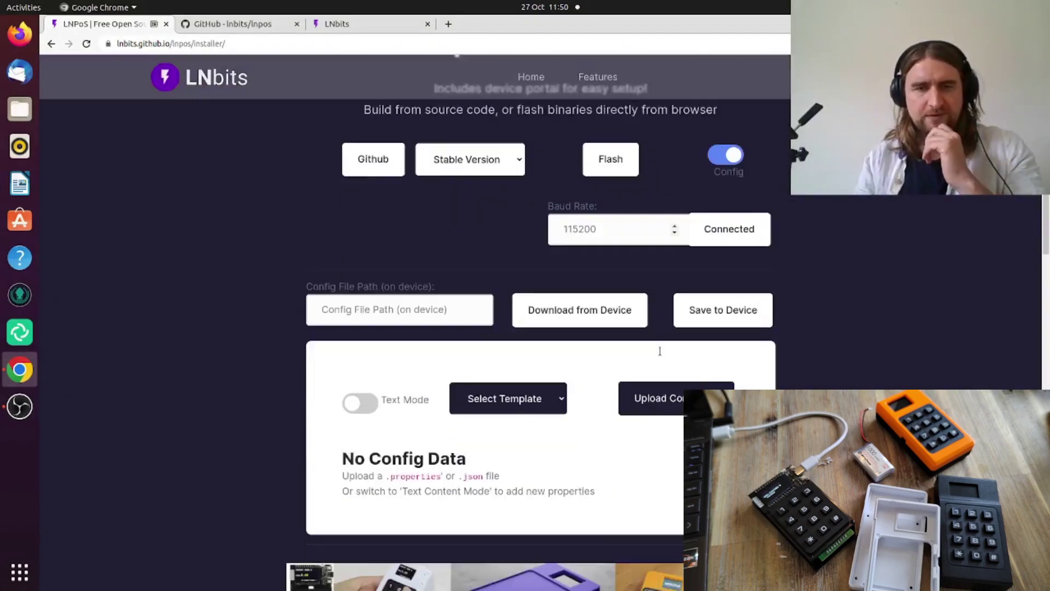
click(558, 393)
Load the LNPoS Config template and paste the pos string into LNURLPoS String
click(492, 418)
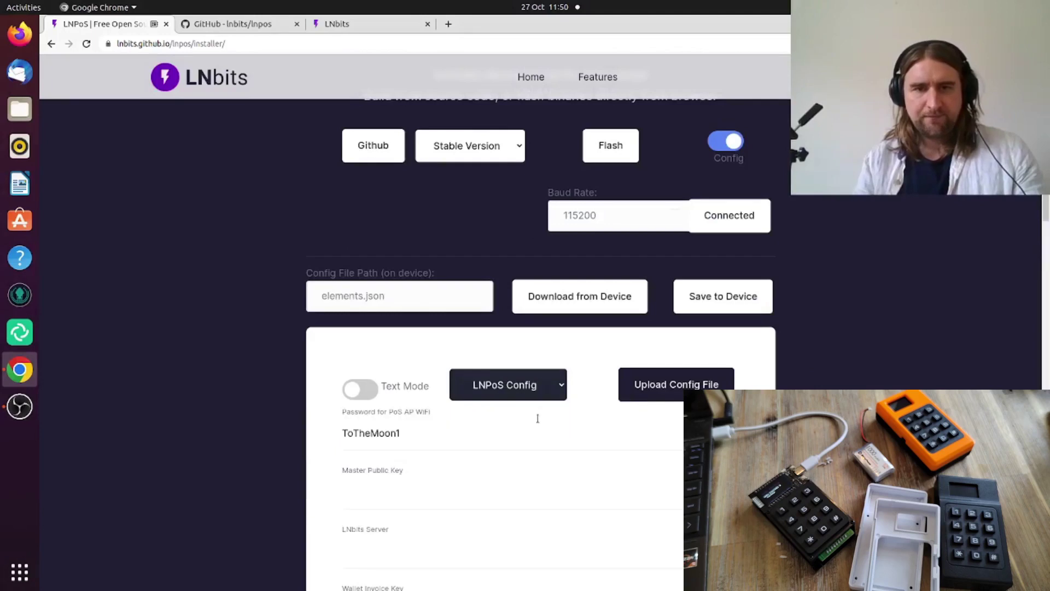
scroll(540, 350, down, 5)
click(525, 397)
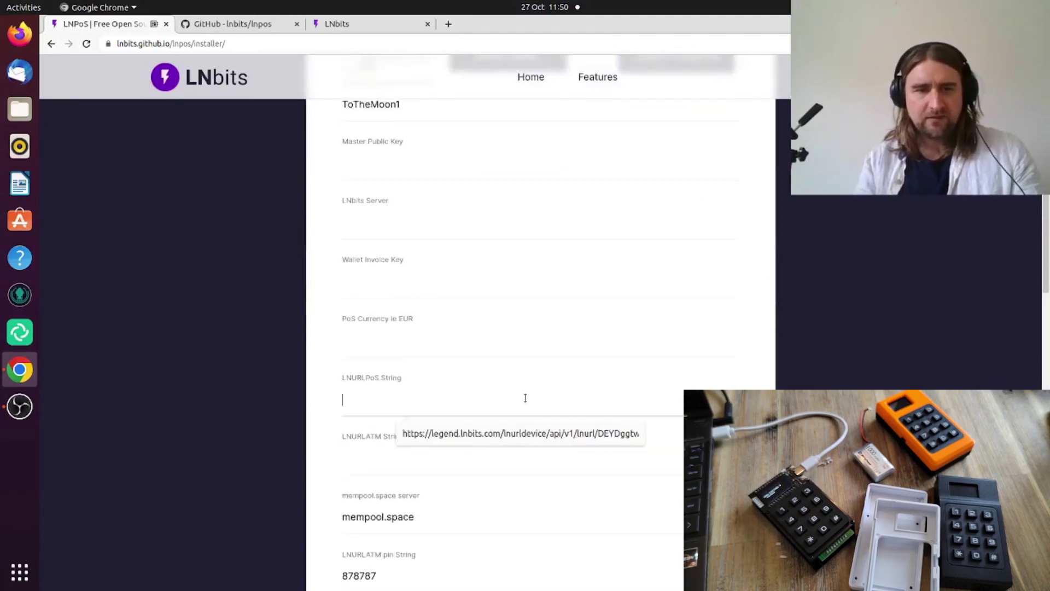
key(ctrl+v)
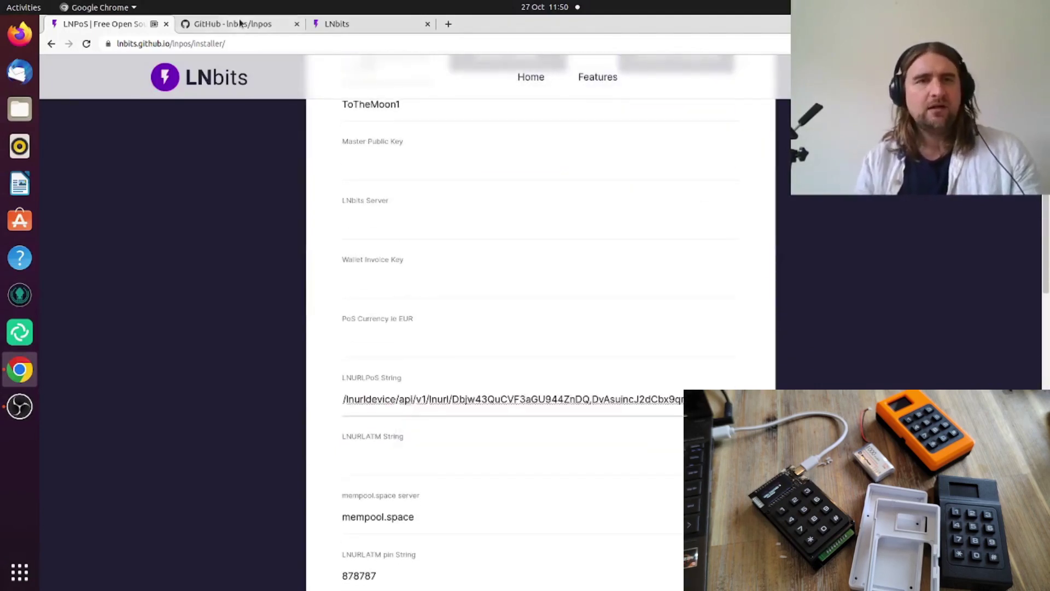
Copy the ATM device string from LNbits into the LNURLATM String field
click(332, 24)
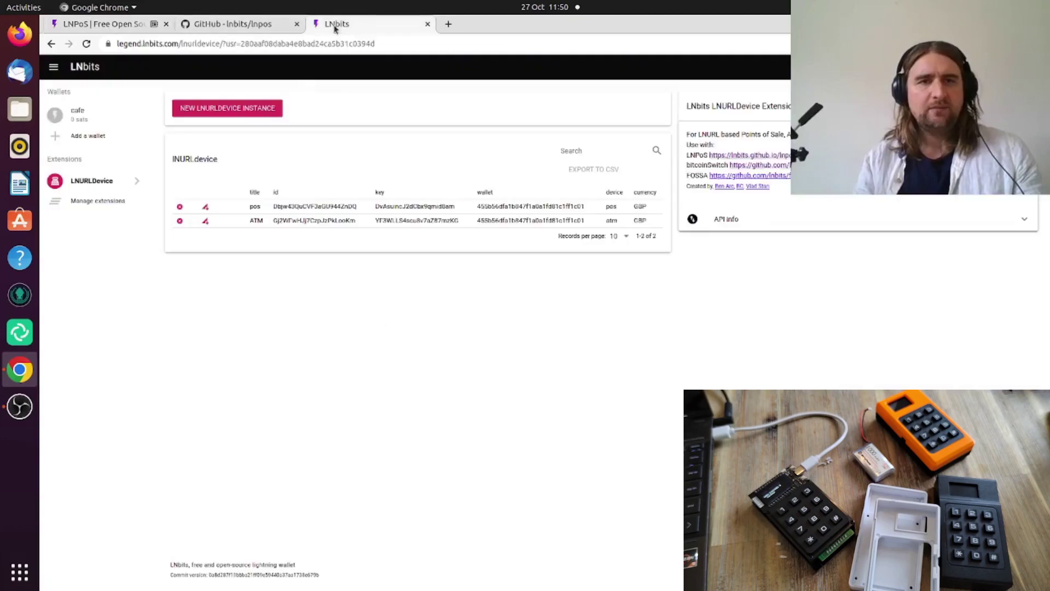
click(205, 221)
click(485, 331)
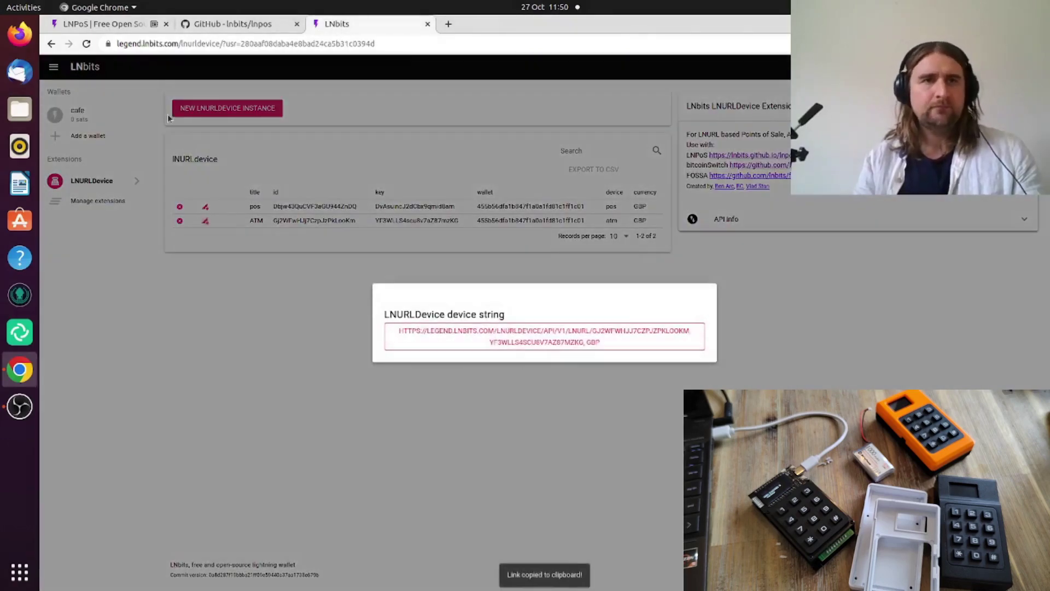
click(107, 24)
click(440, 460)
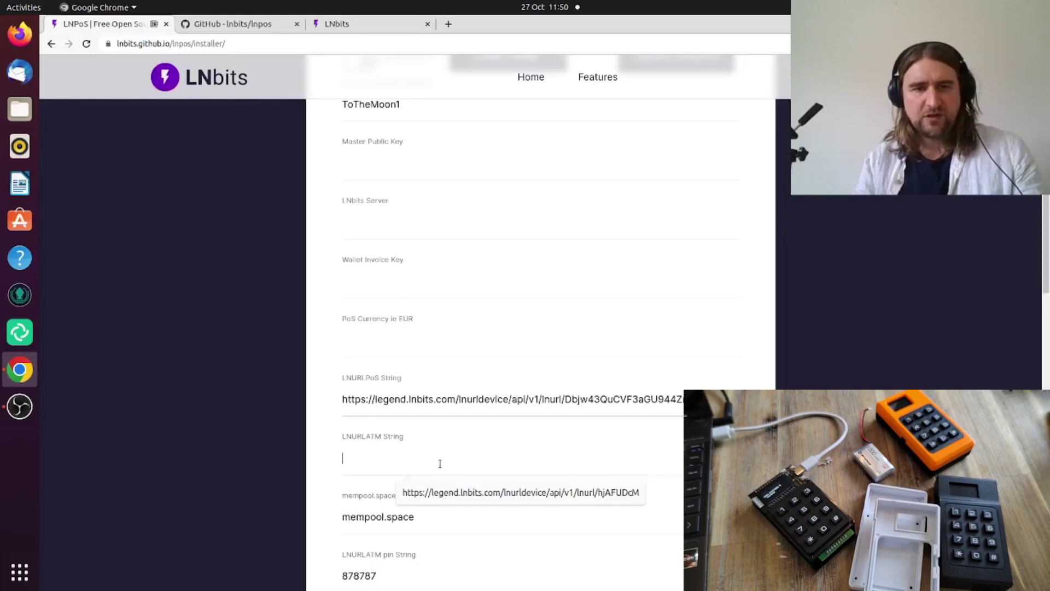
key(ctrl+v)
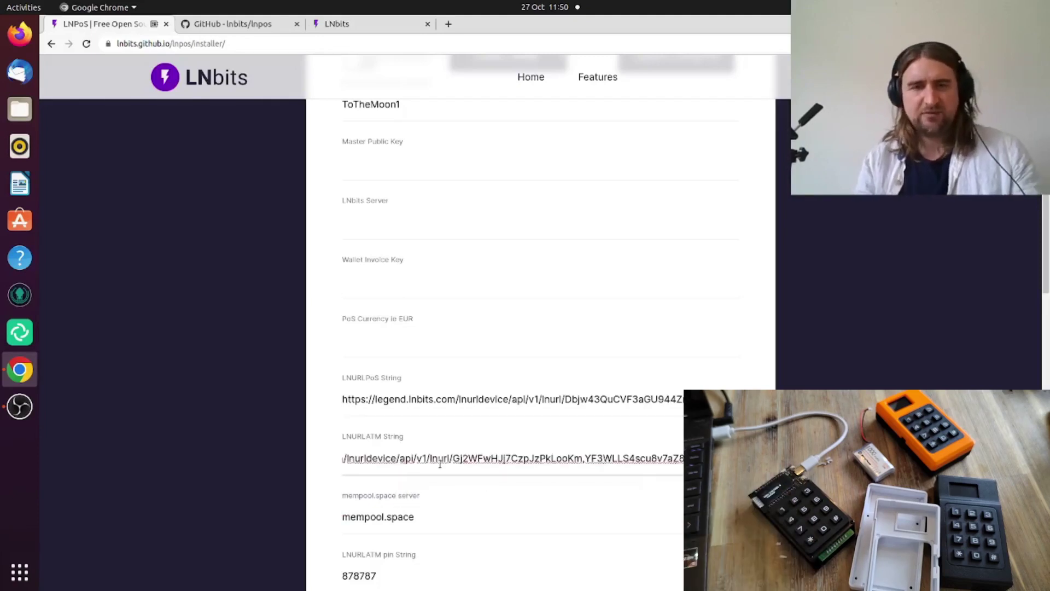
Save the completed LNPoS config to the device
scroll(495, 501, down, 3)
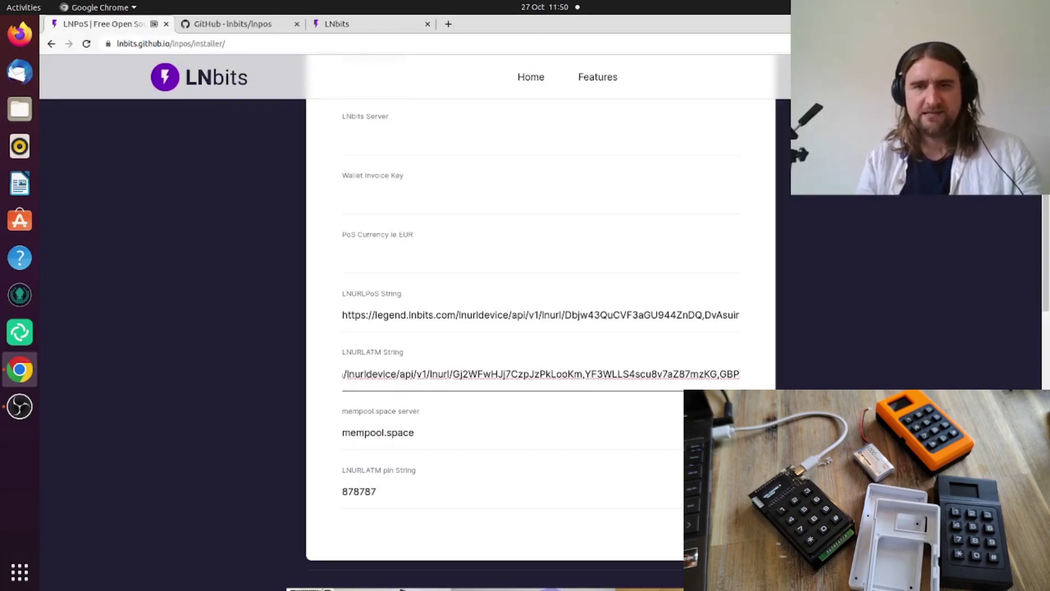
scroll(571, 505, up, 10)
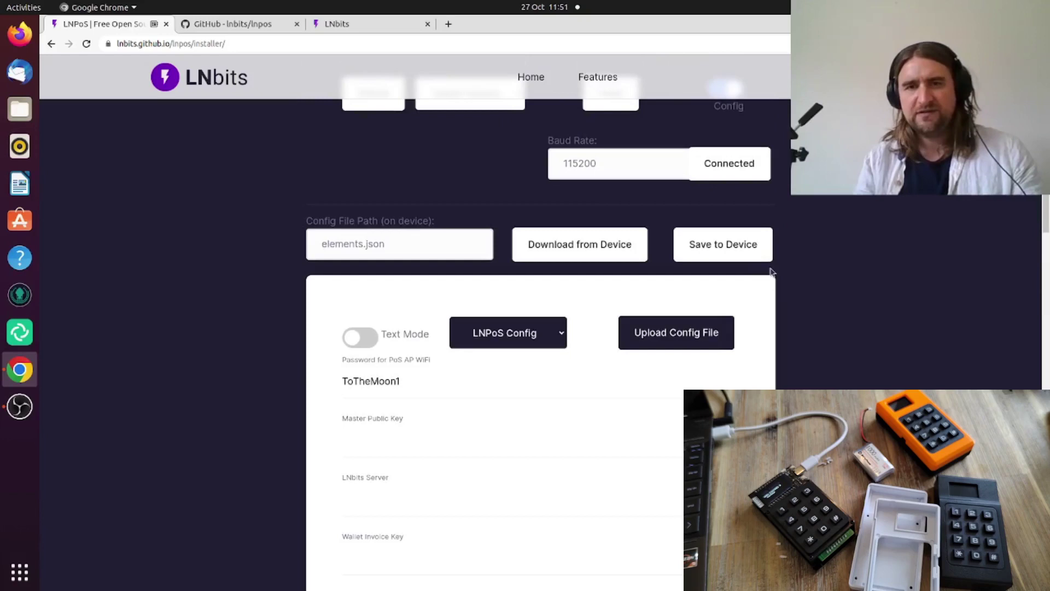
click(740, 253)
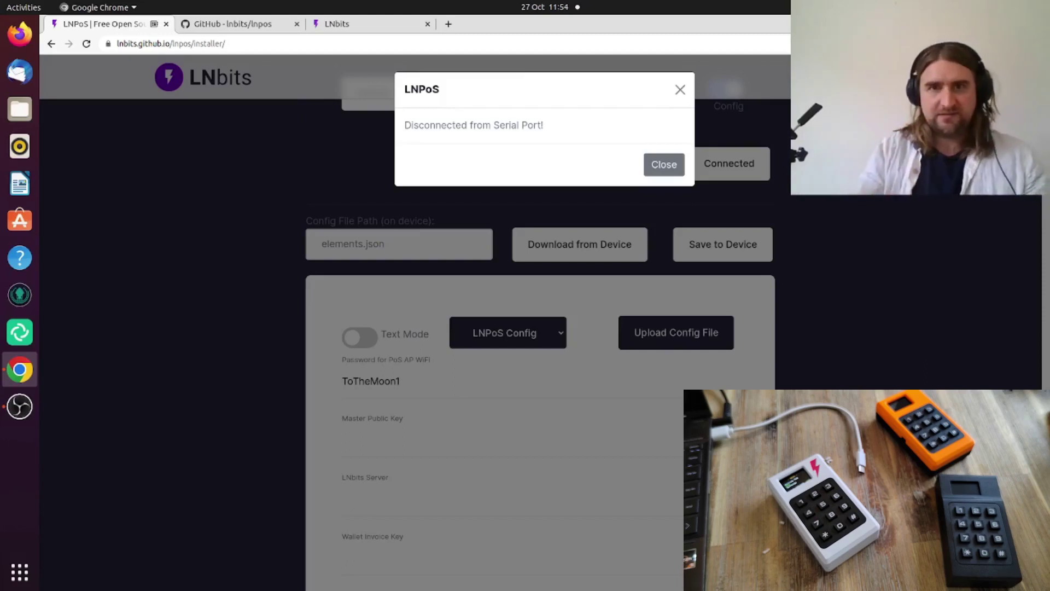
Close the 'Disconnected from Serial Port!' notice and return to the top of the installer page
click(668, 165)
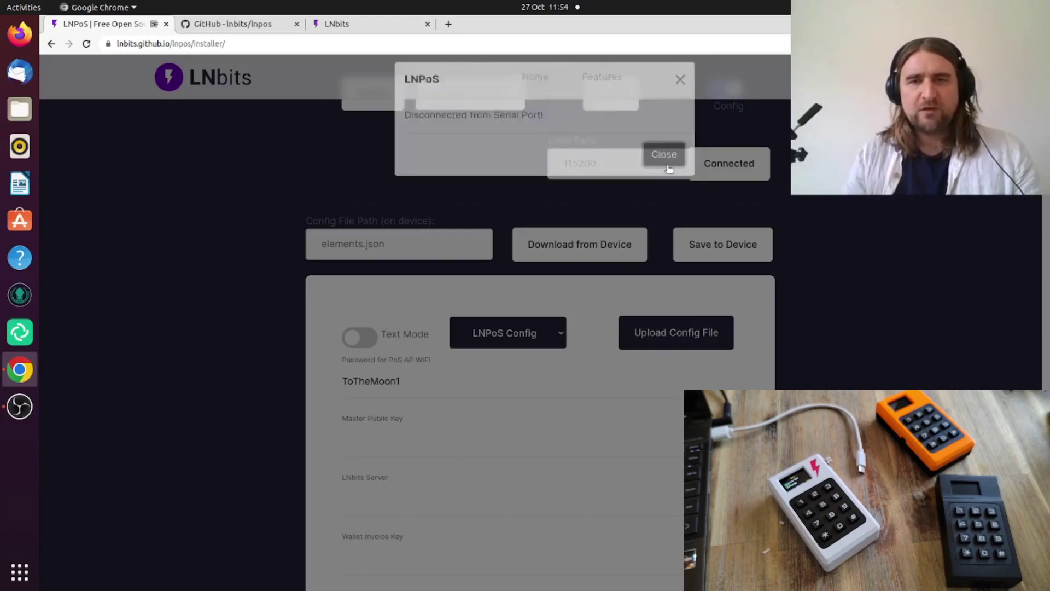
scroll(852, 291, up, 5)
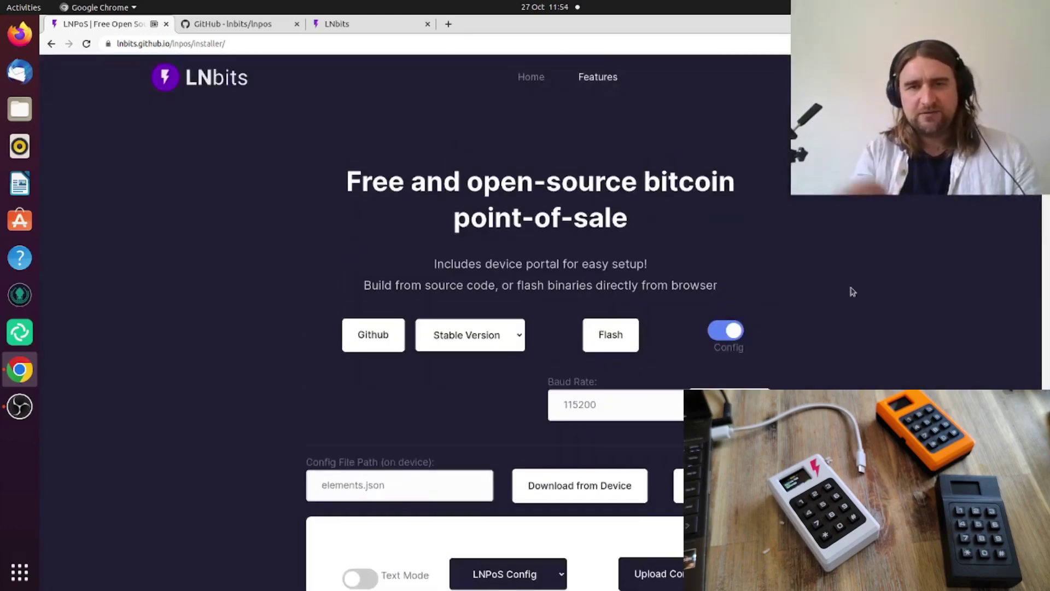